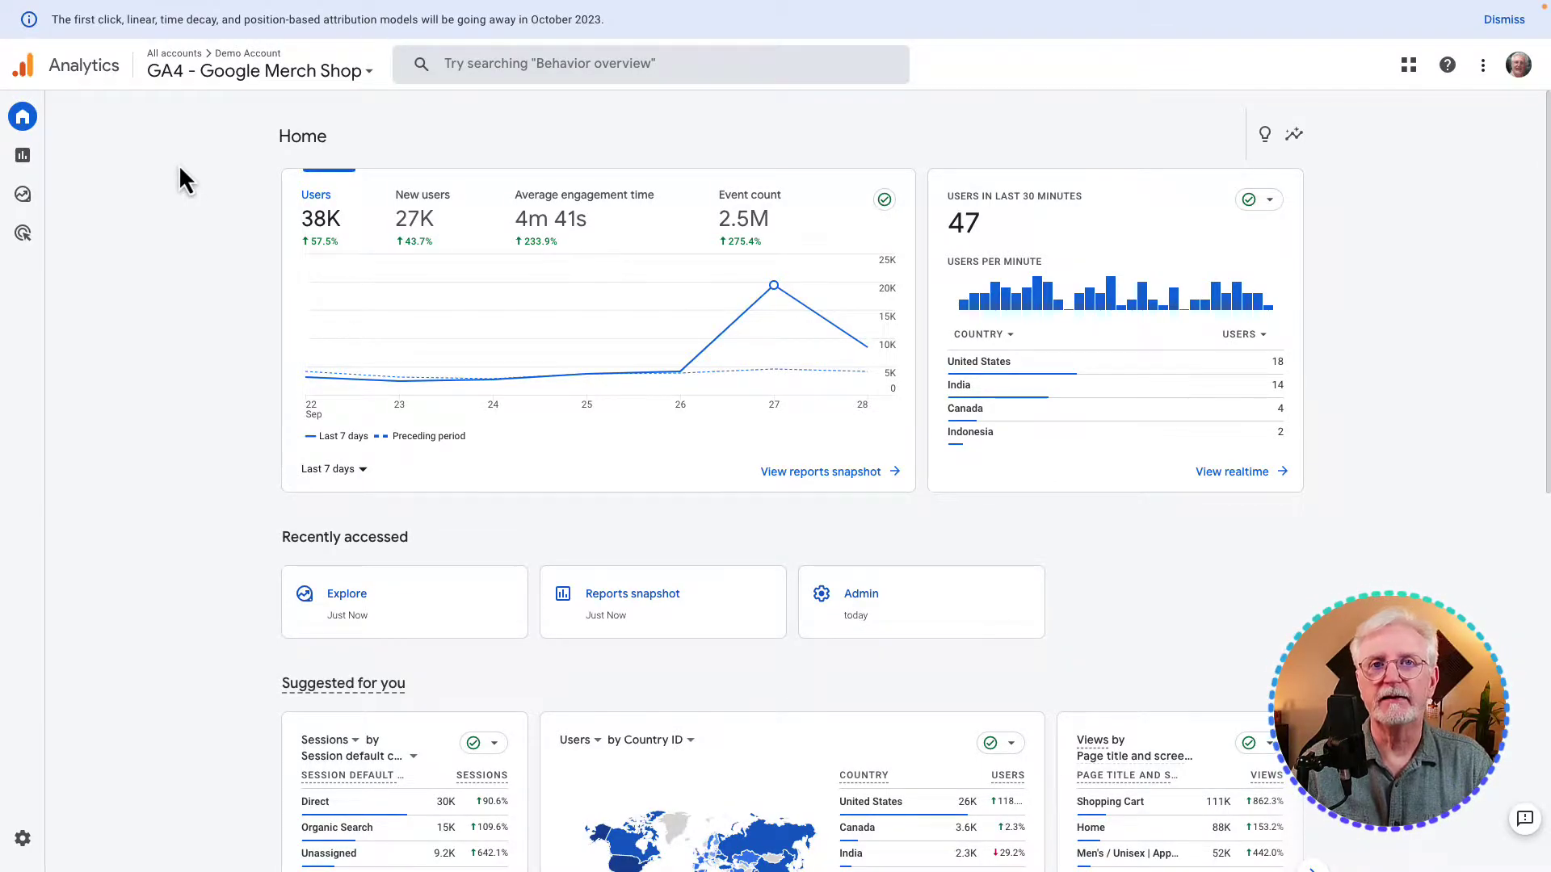
Start a blank exploration and name it 'Funnel Report'
{"action": "left_click", "coordinate": [40, 204]}
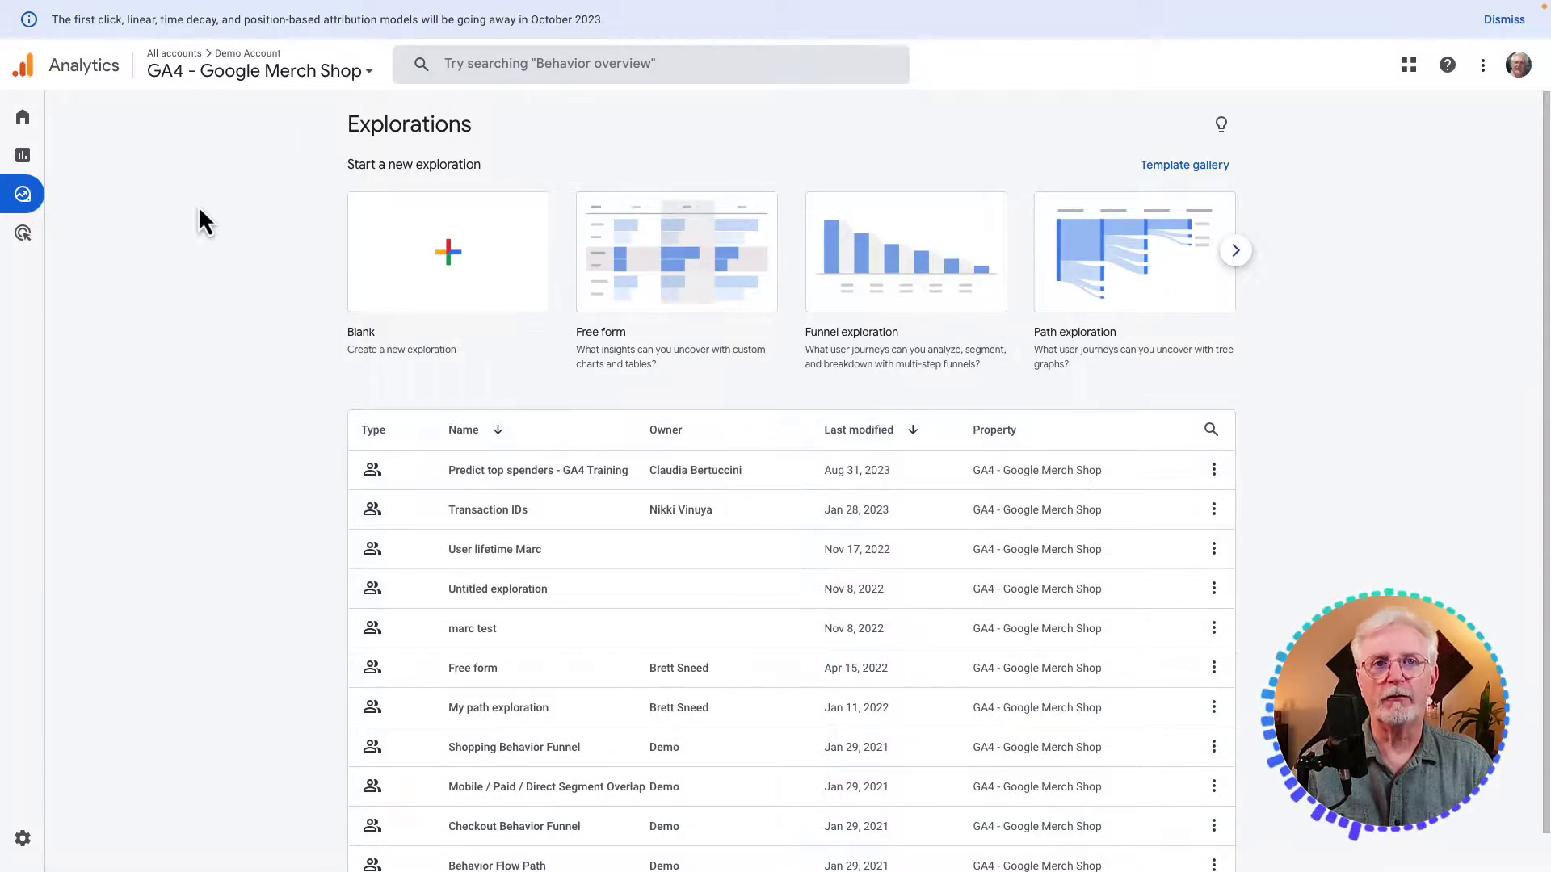
{"action": "left_click", "coordinate": [446, 261]}
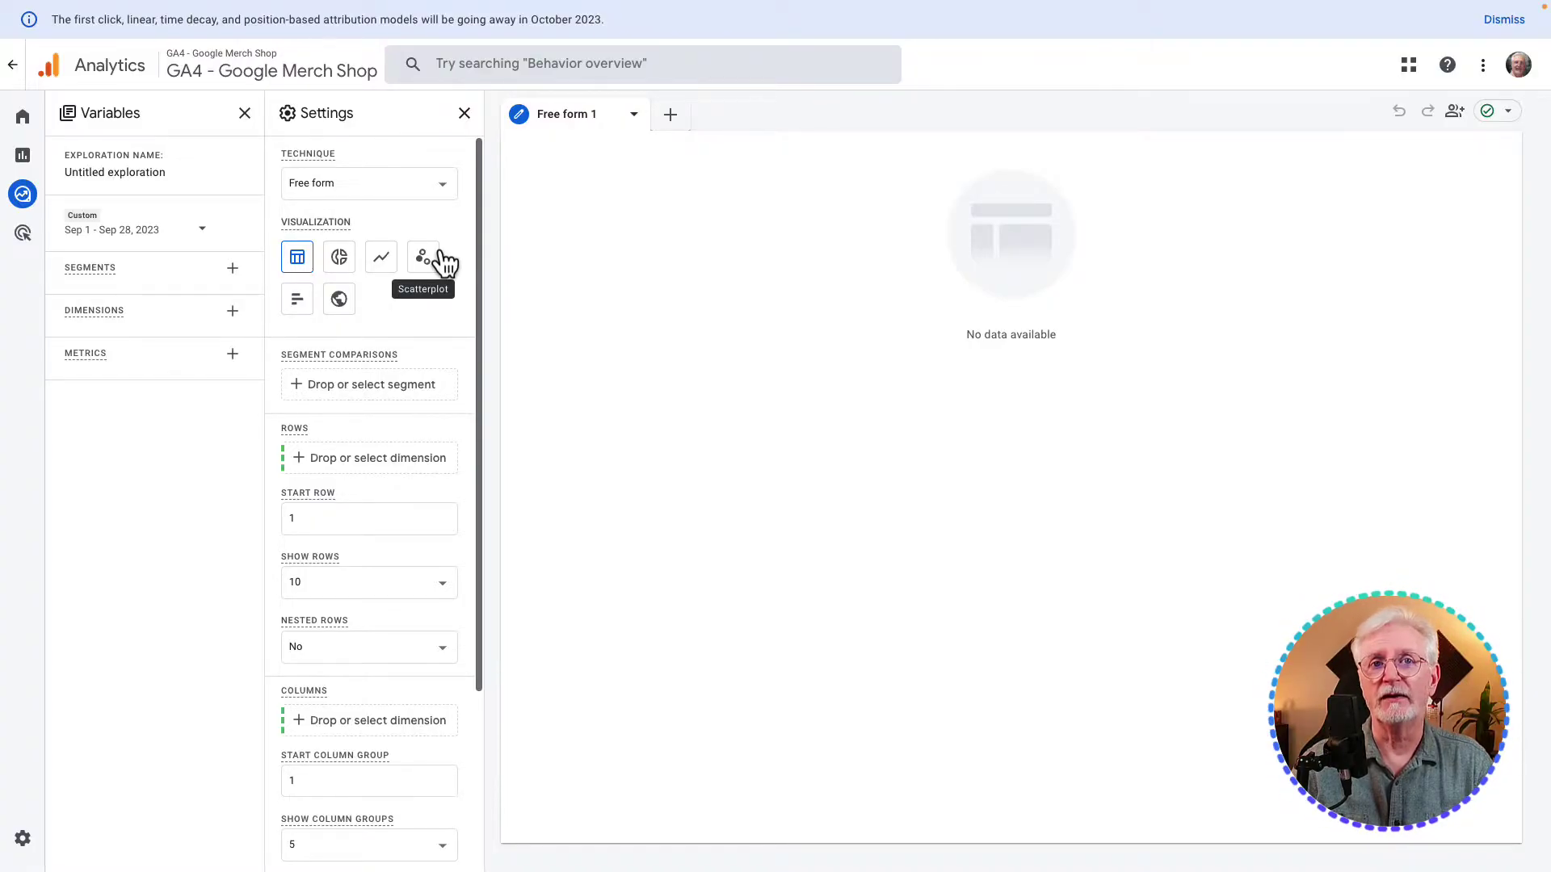
{"action": "left_click_drag", "start_coordinate": [168, 171], "coordinate": [69, 168]}
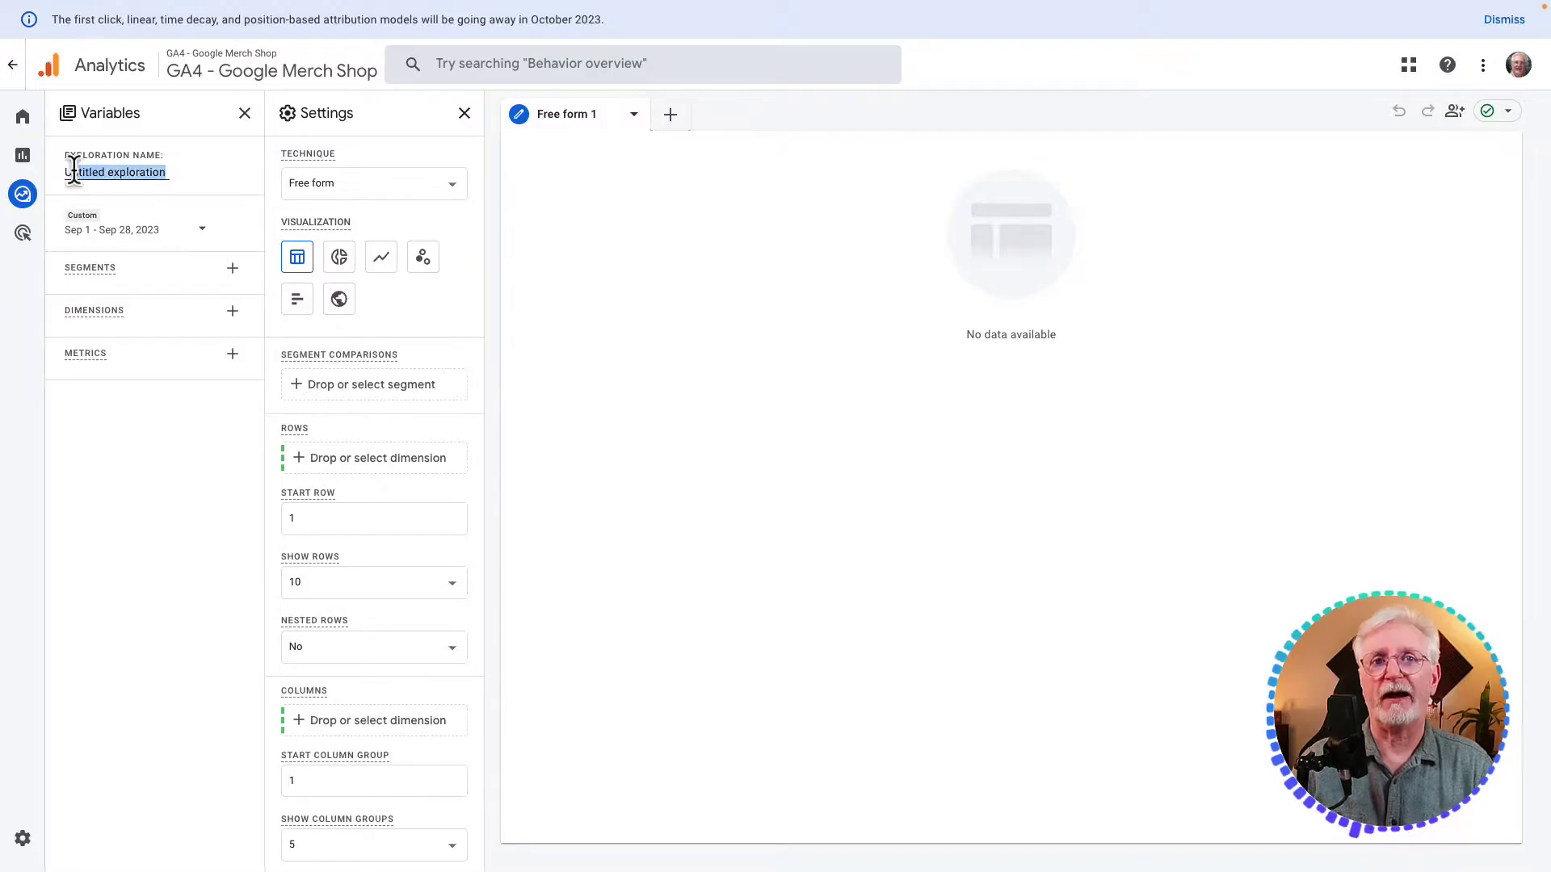
{"action": "type", "text": "Funnel Report"}
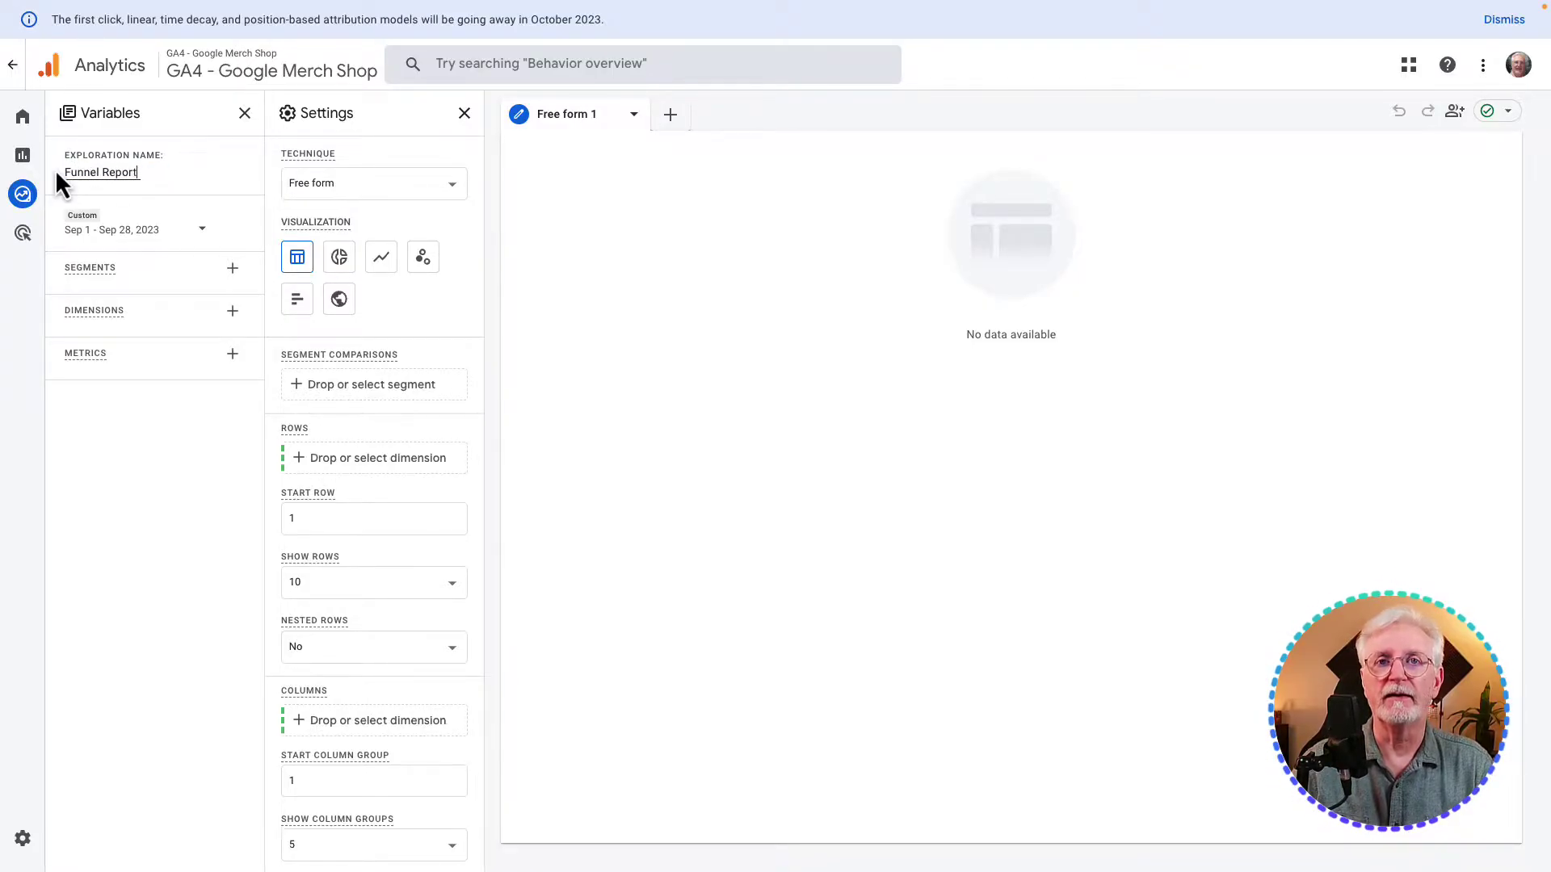
Set the range to Quarter to date (Jul 1 – Sep 28, 2023) and use the Funnel exploration technique
{"action": "left_click", "coordinate": [90, 230]}
{"action": "left_click", "coordinate": [126, 359]}
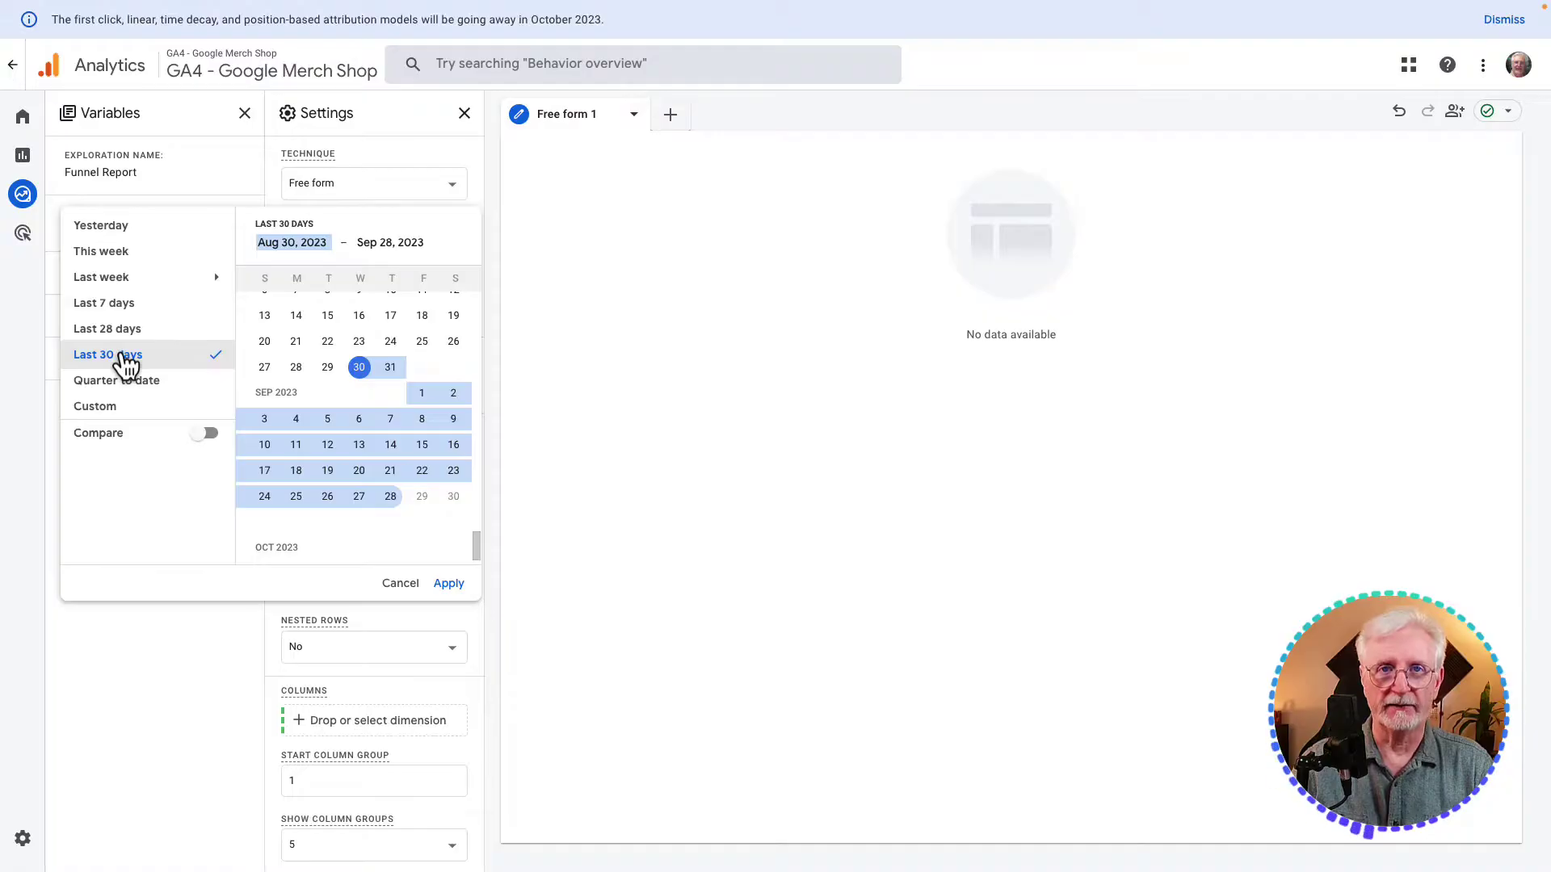
{"action": "left_click", "coordinate": [121, 381]}
{"action": "left_click", "coordinate": [448, 583]}
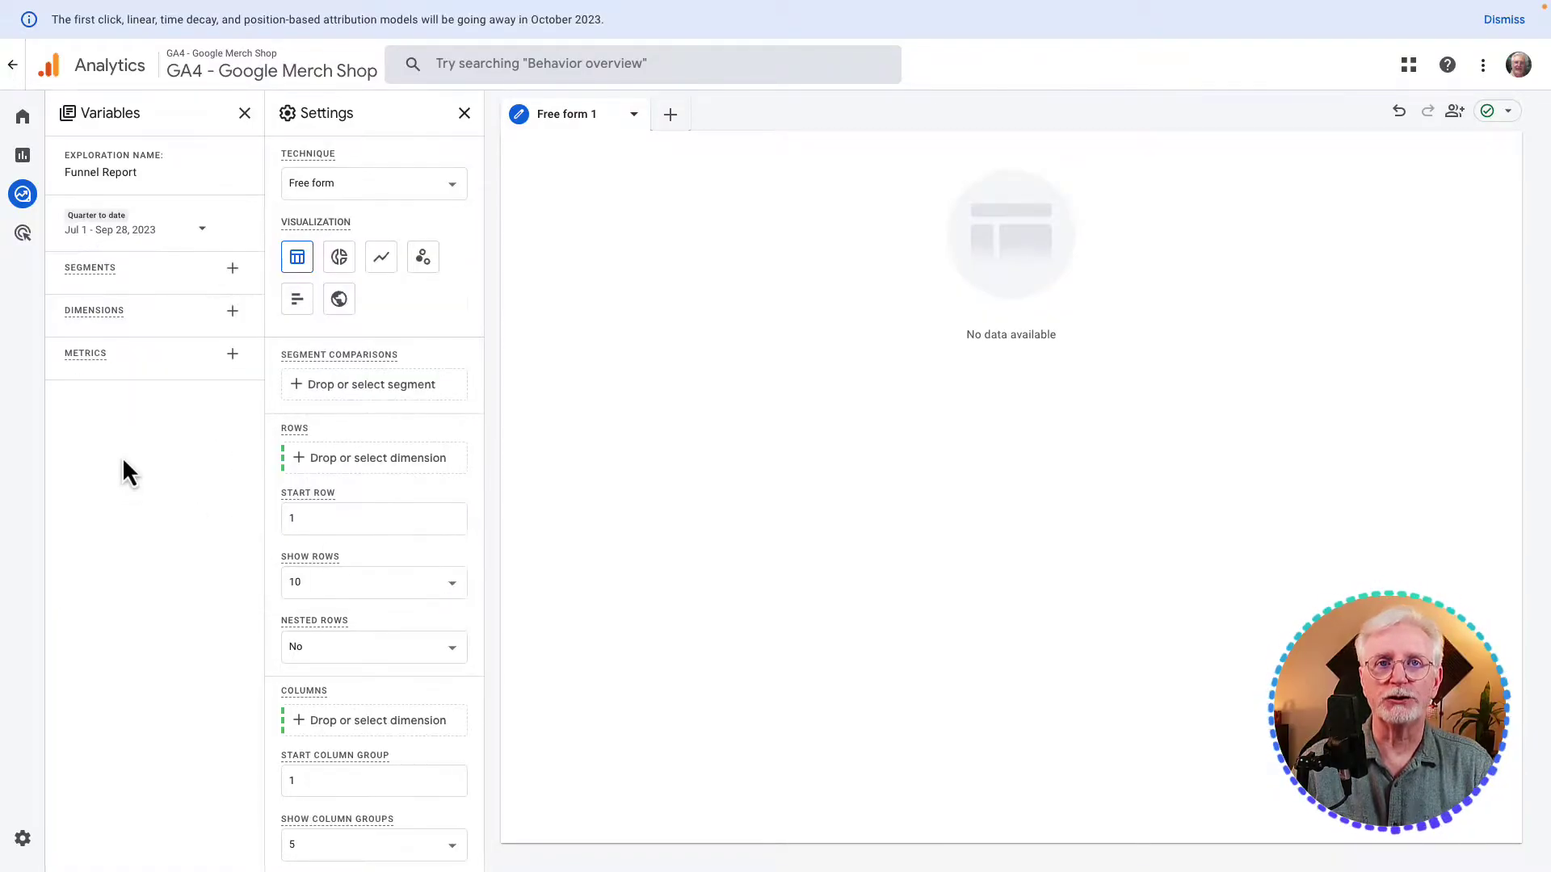
{"action": "left_click", "coordinate": [327, 193]}
{"action": "left_click", "coordinate": [338, 249]}
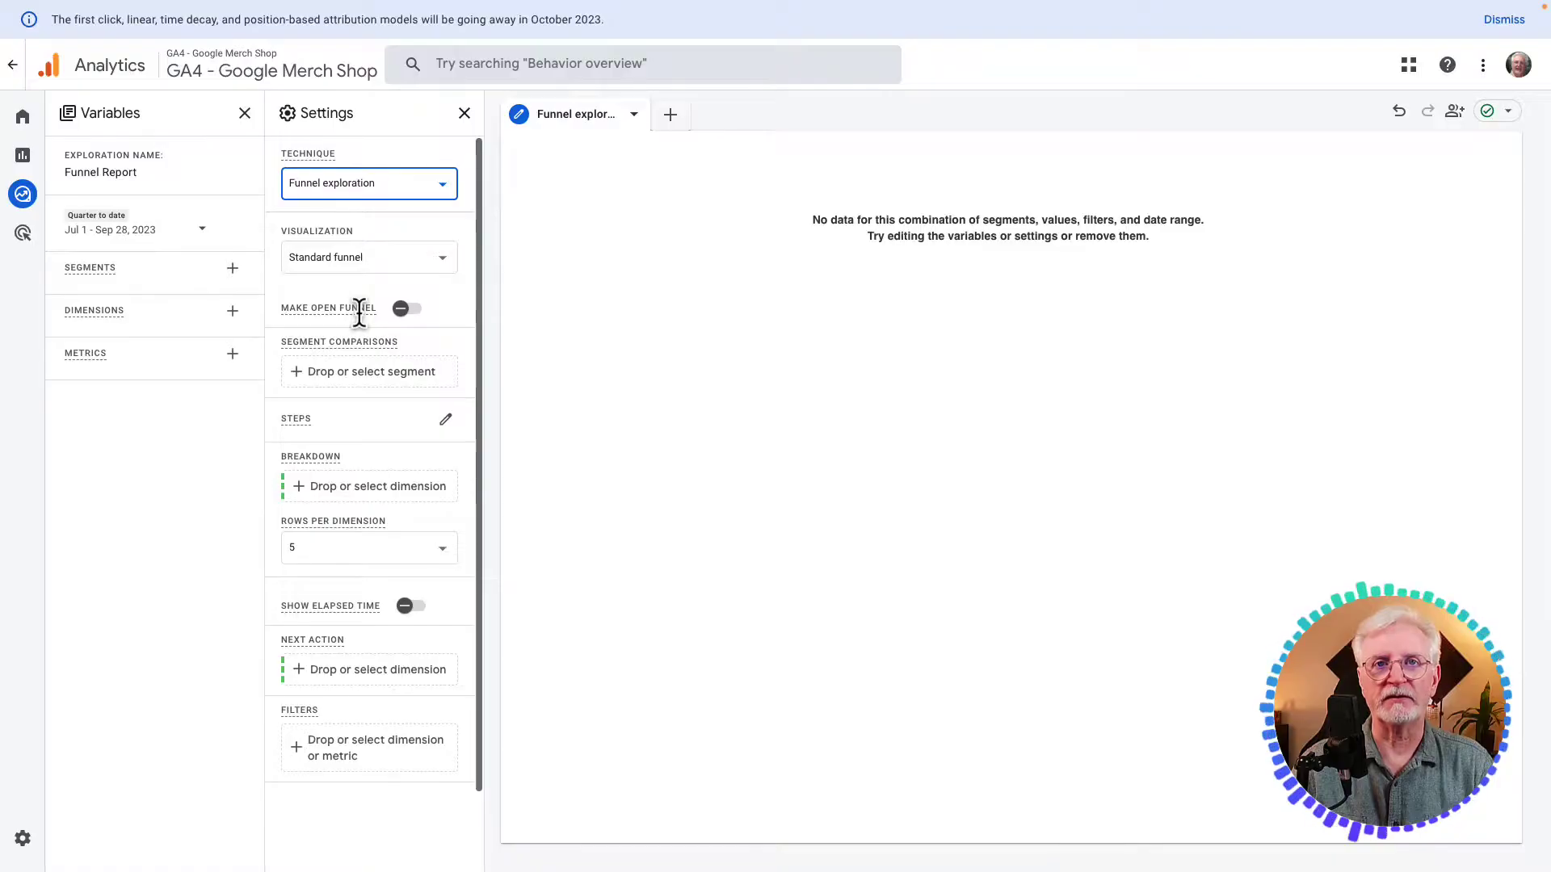
Bring up Edit funnel steps and browse the Page / screen and Event condition options for Step 1
{"action": "left_click", "coordinate": [446, 419]}
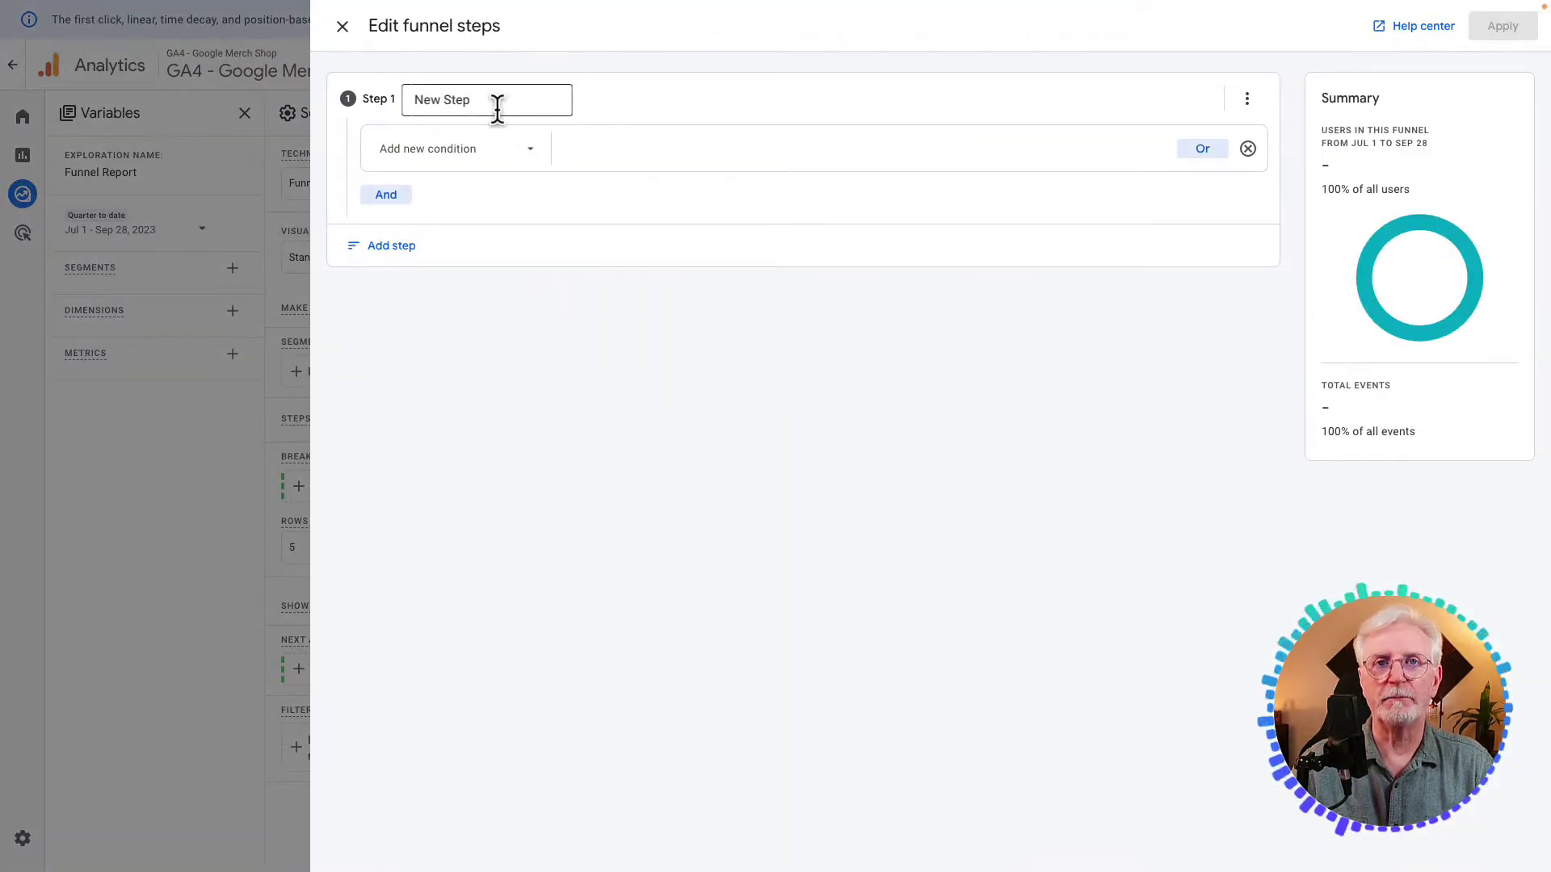
{"action": "left_click", "coordinate": [527, 147]}
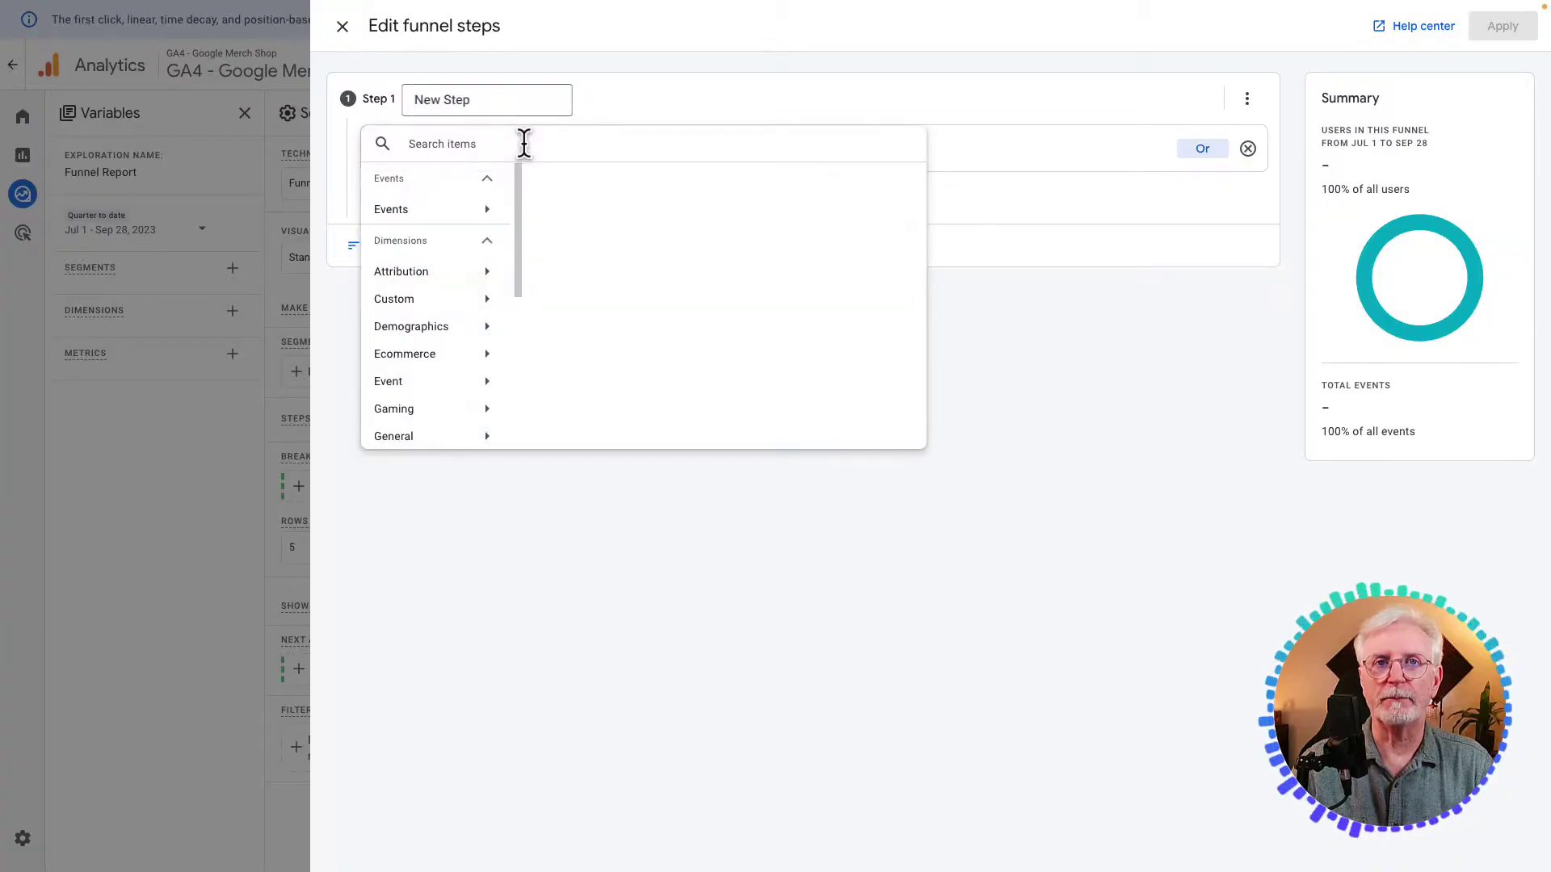
{"action": "left_click", "coordinate": [959, 175]}
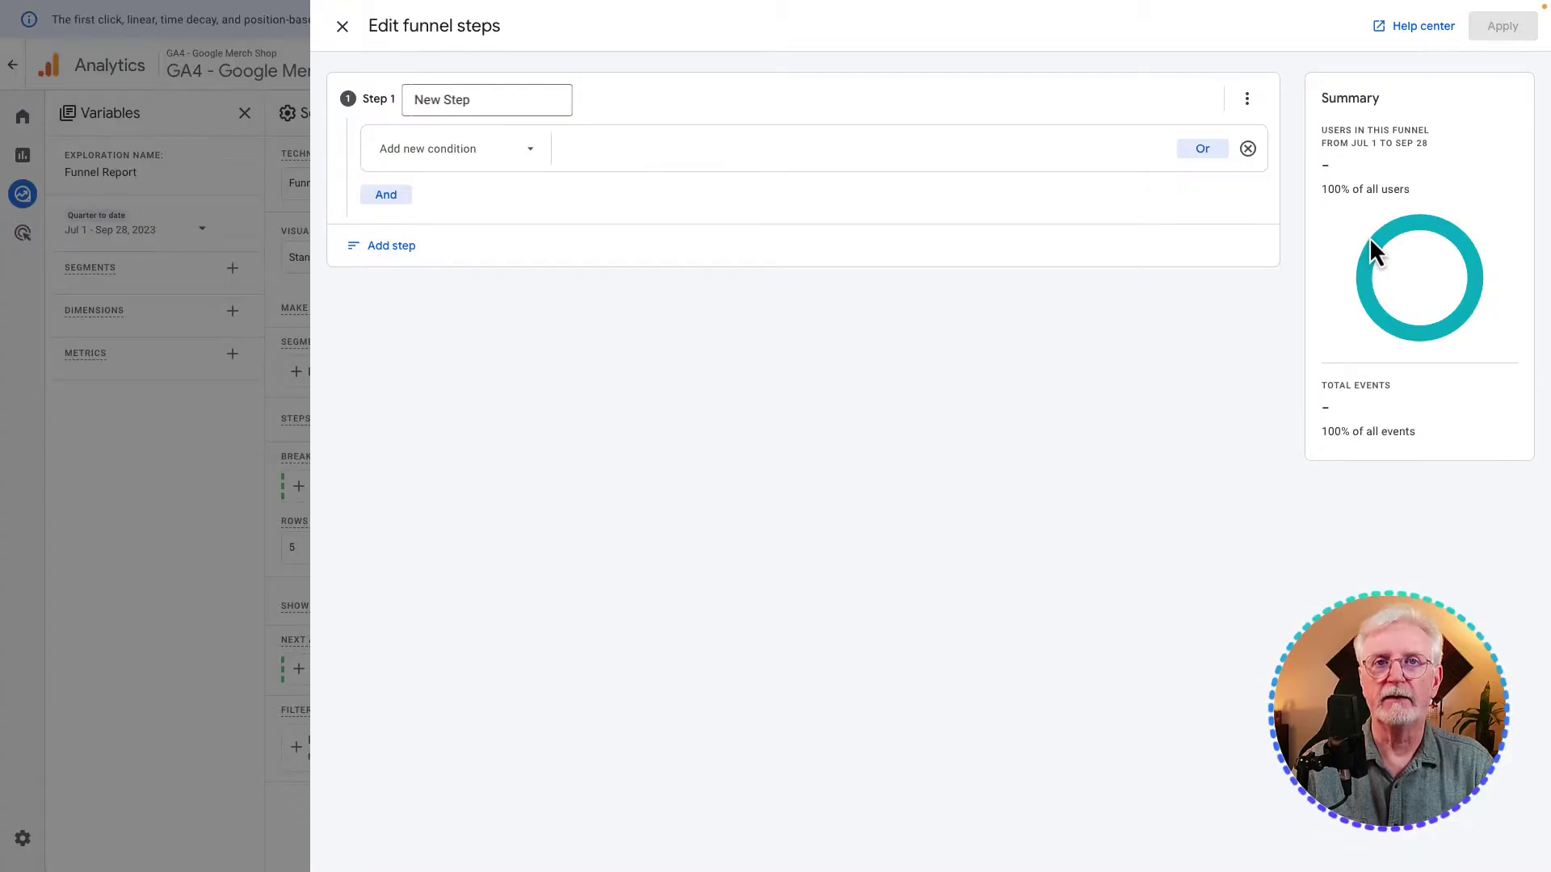
{"action": "left_click", "coordinate": [517, 151]}
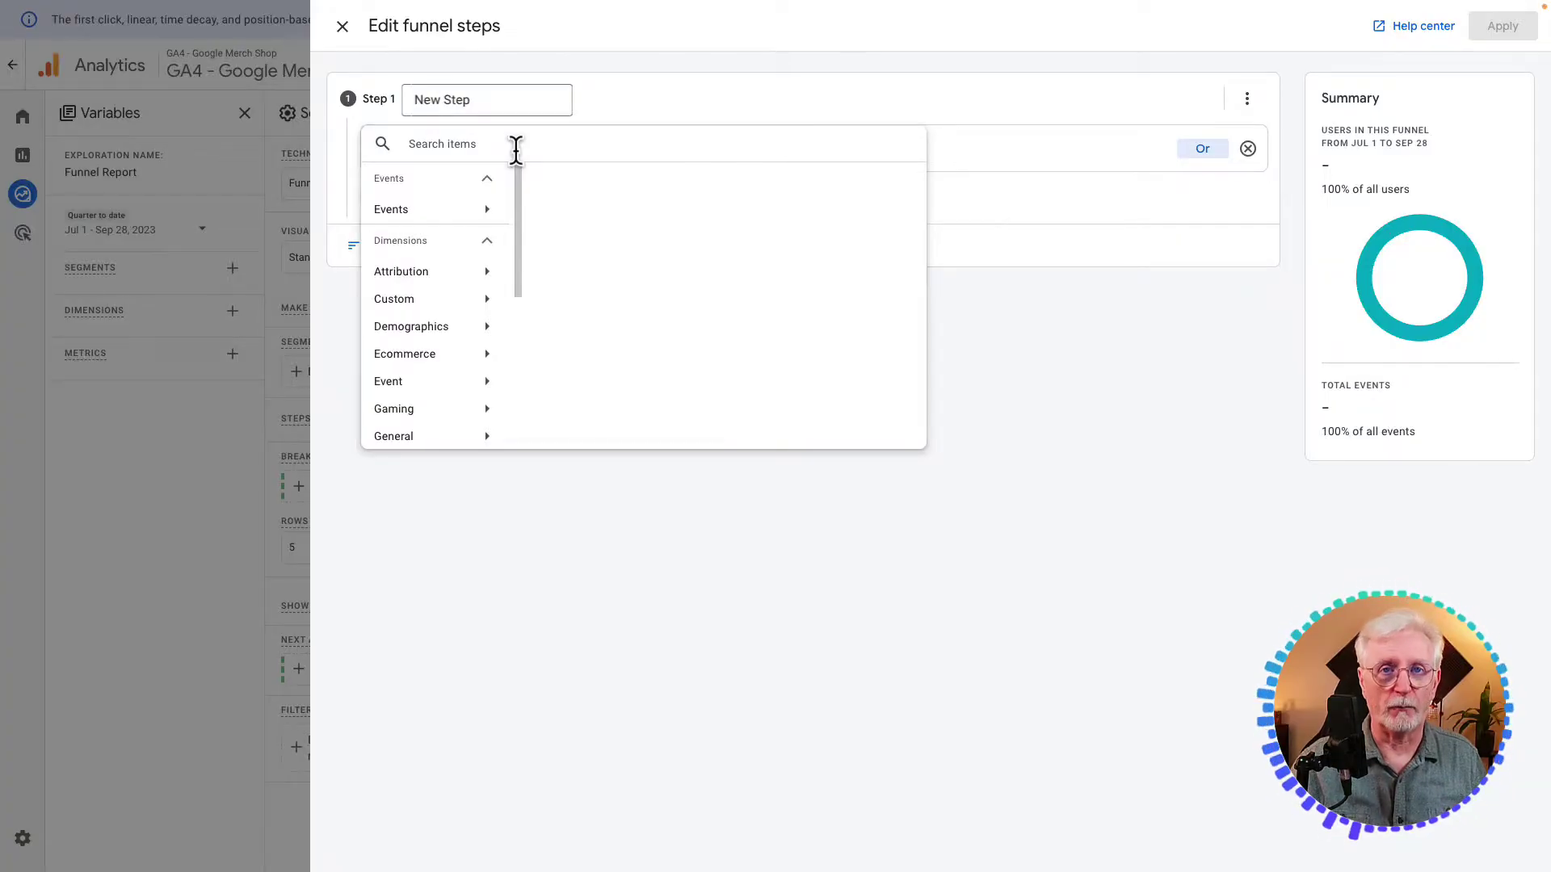
{"action": "left_click_drag", "start_coordinate": [517, 180], "coordinate": [521, 274]}
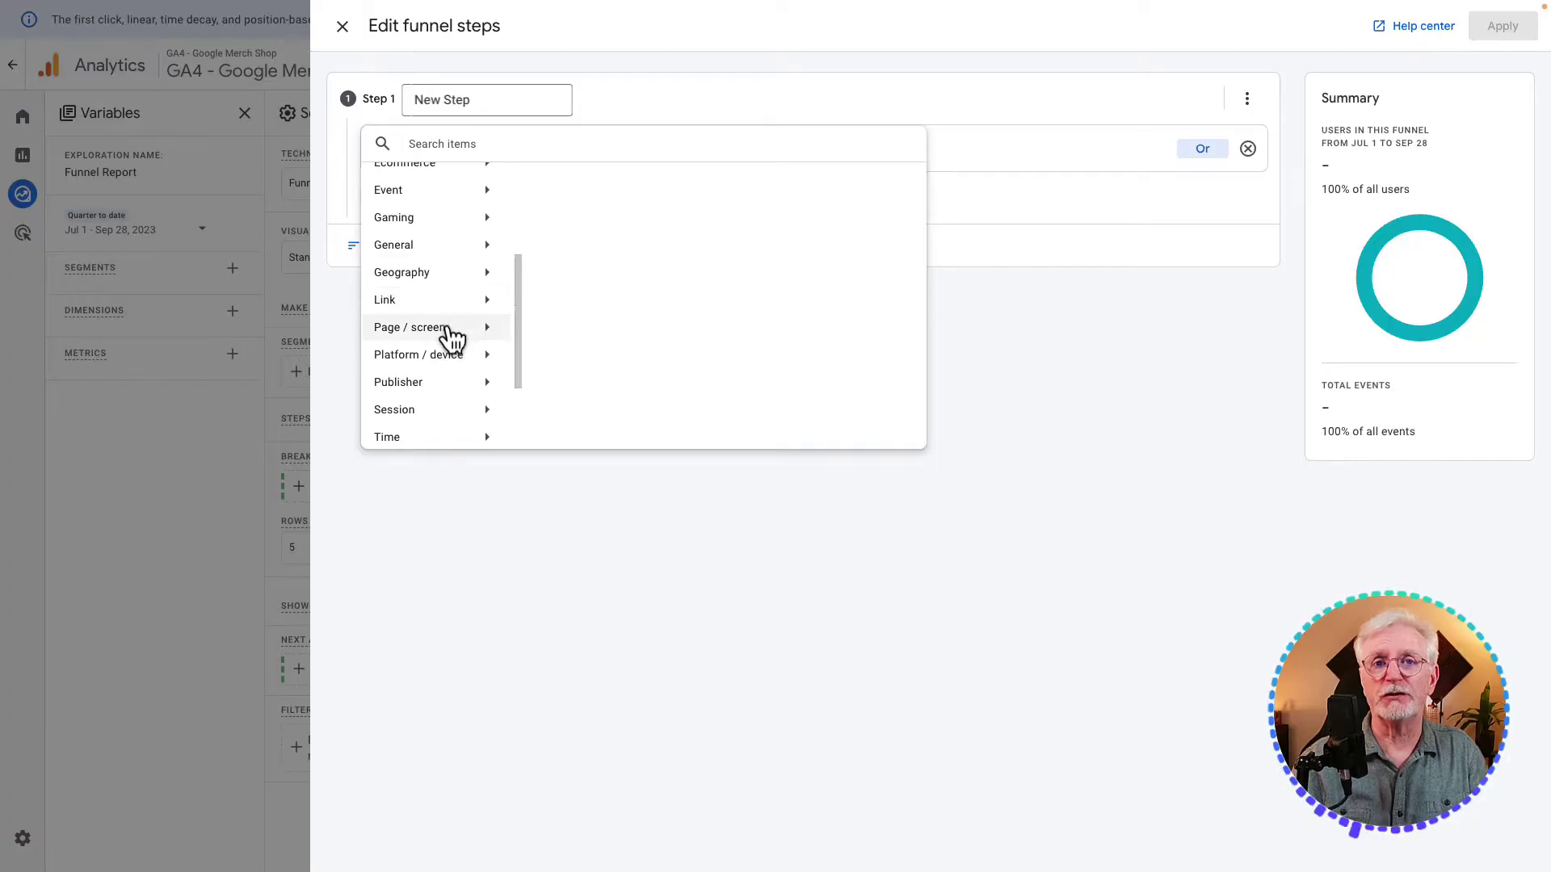
{"action": "left_click", "coordinate": [450, 333]}
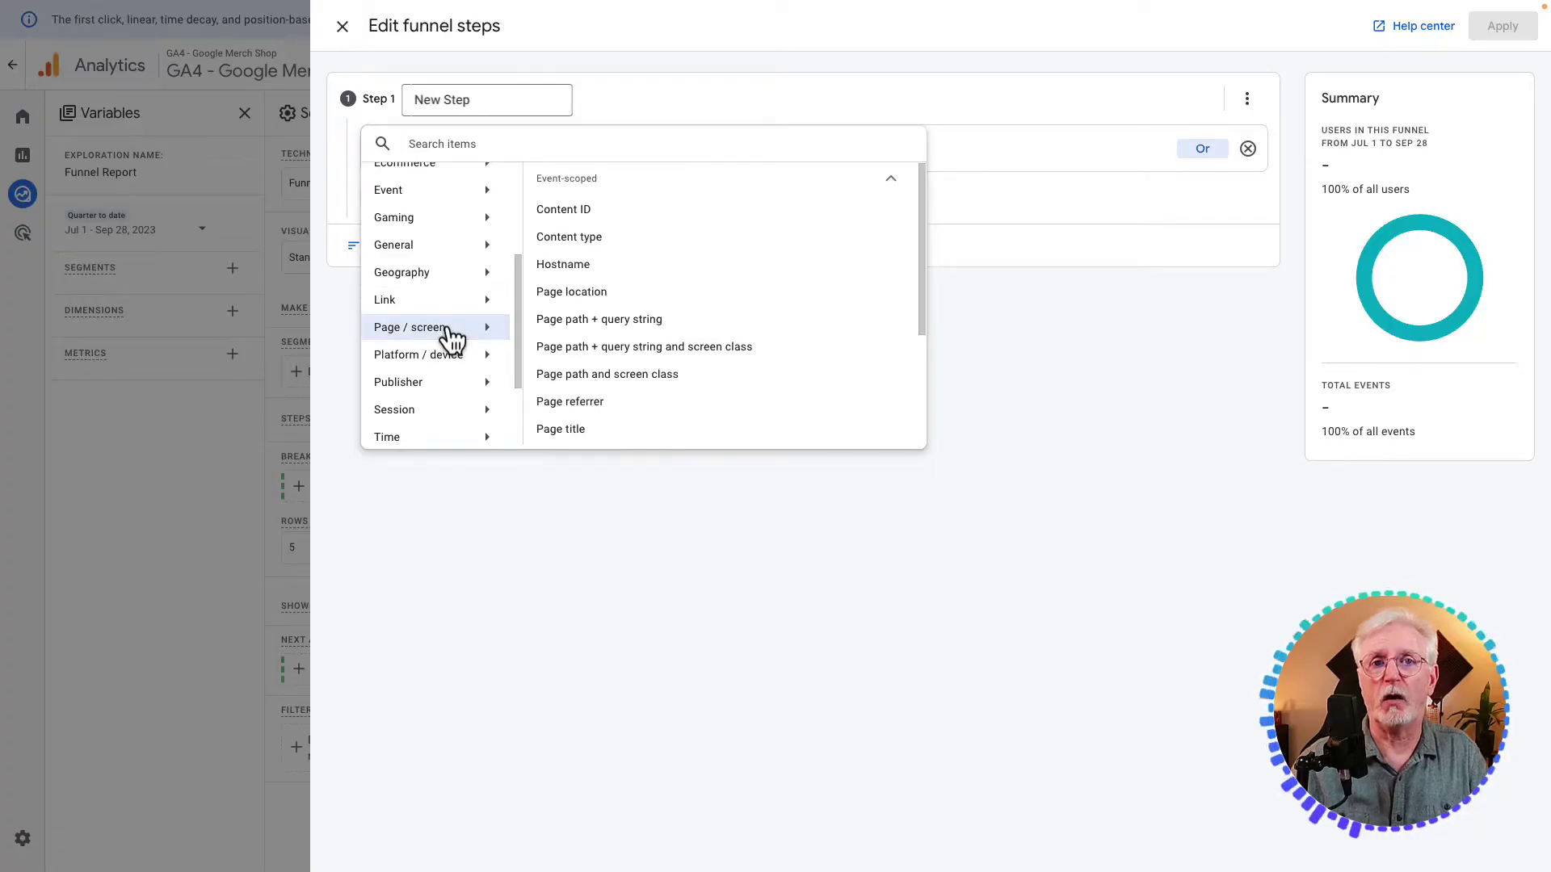
{"action": "left_click", "coordinate": [436, 194]}
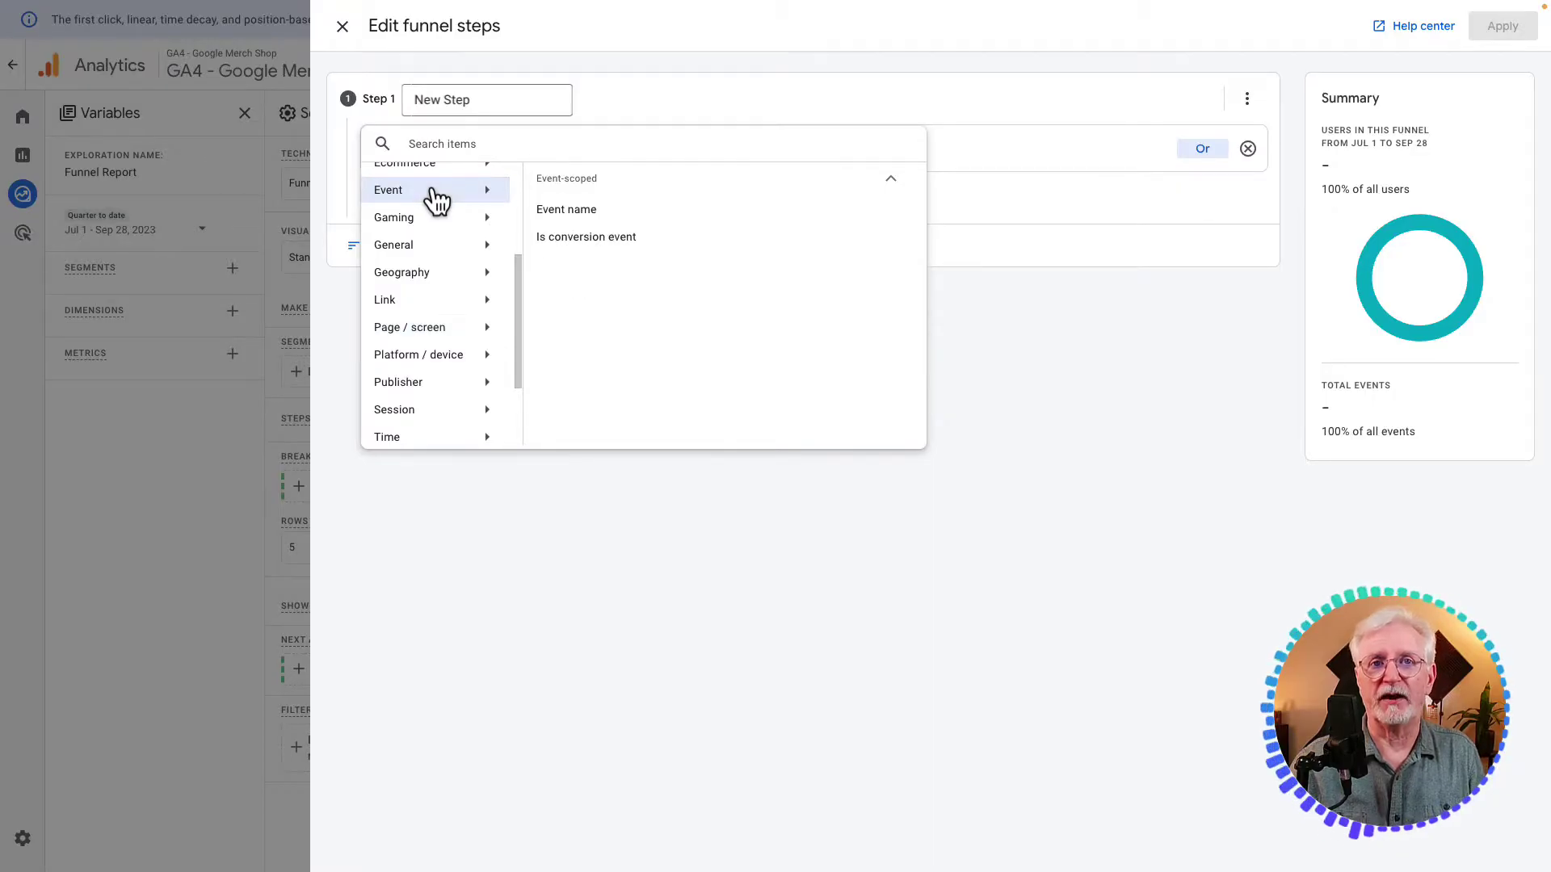
{"action": "left_click", "coordinate": [496, 100]}
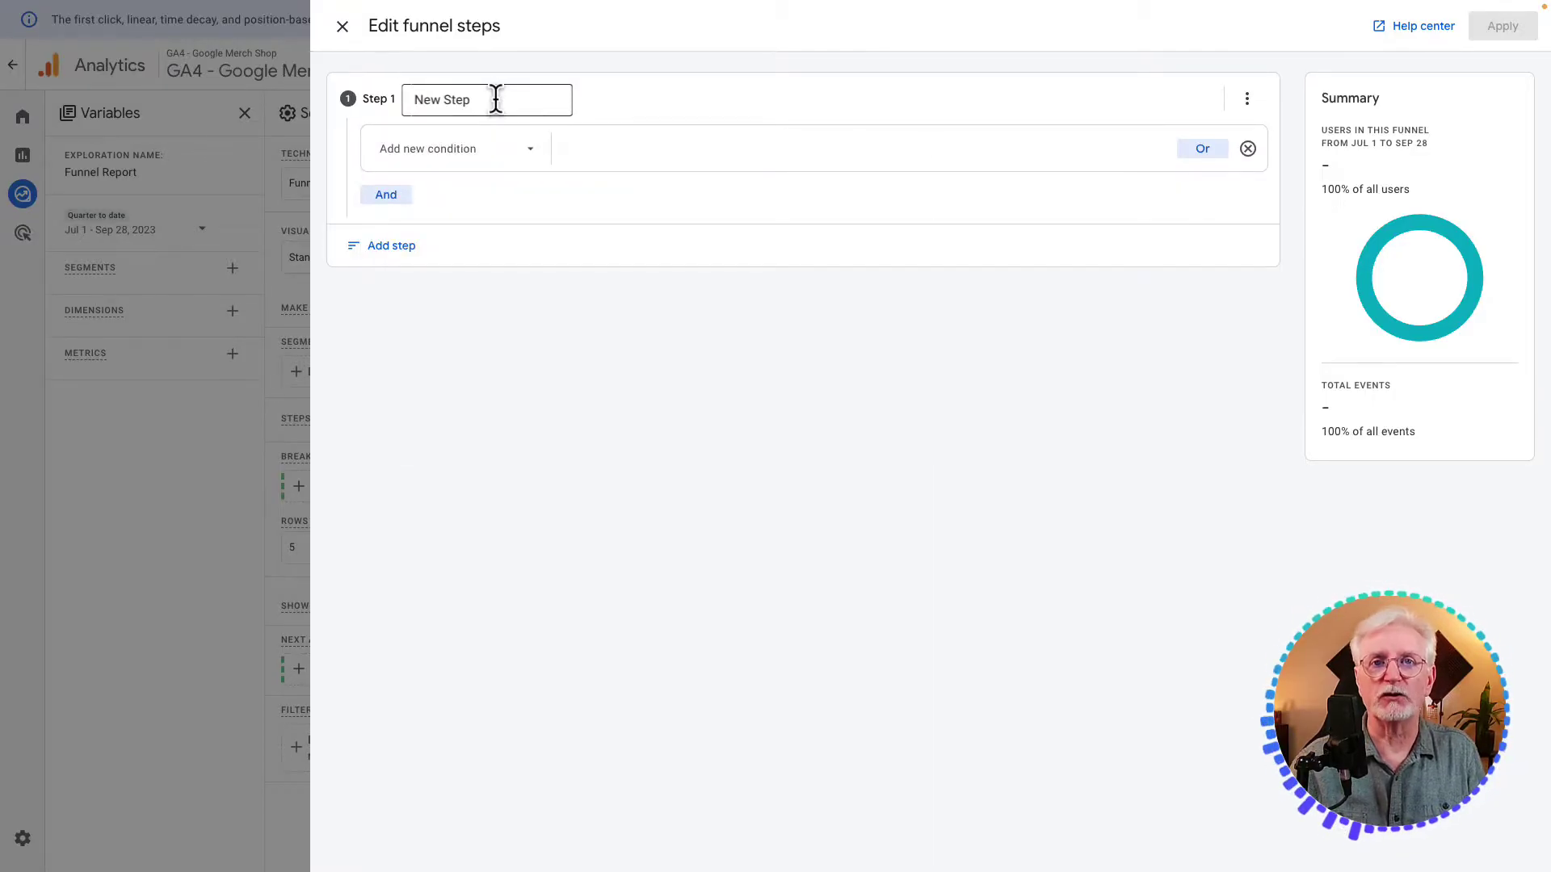
{"action": "left_click", "coordinate": [496, 99]}
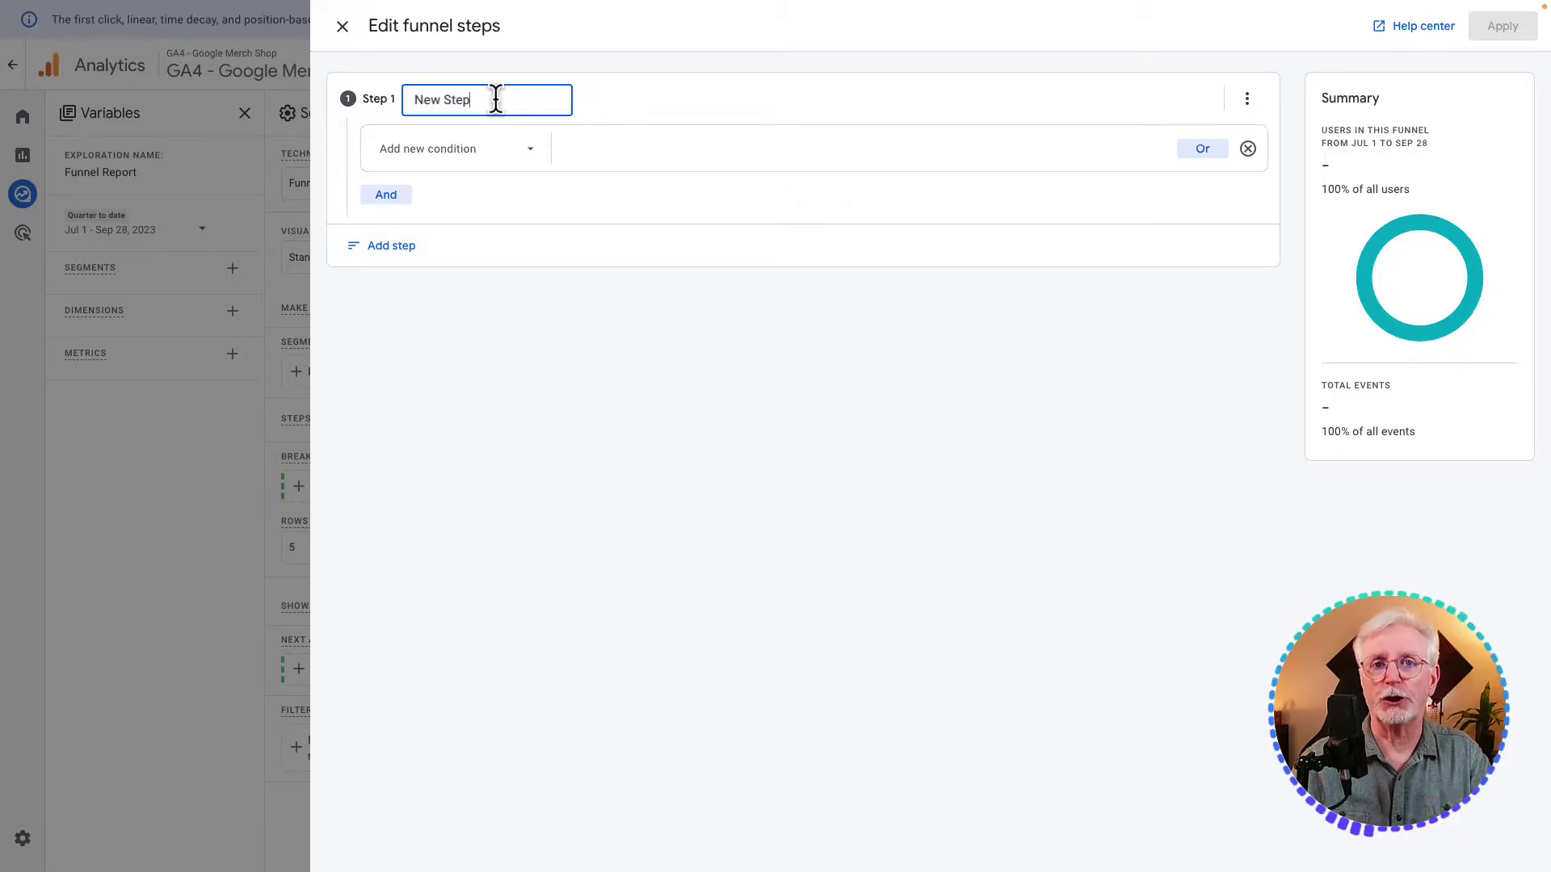
Name Step 1 'View Item' with the view_item event
{"action": "left_click_drag", "start_coordinate": [495, 99], "coordinate": [402, 103]}
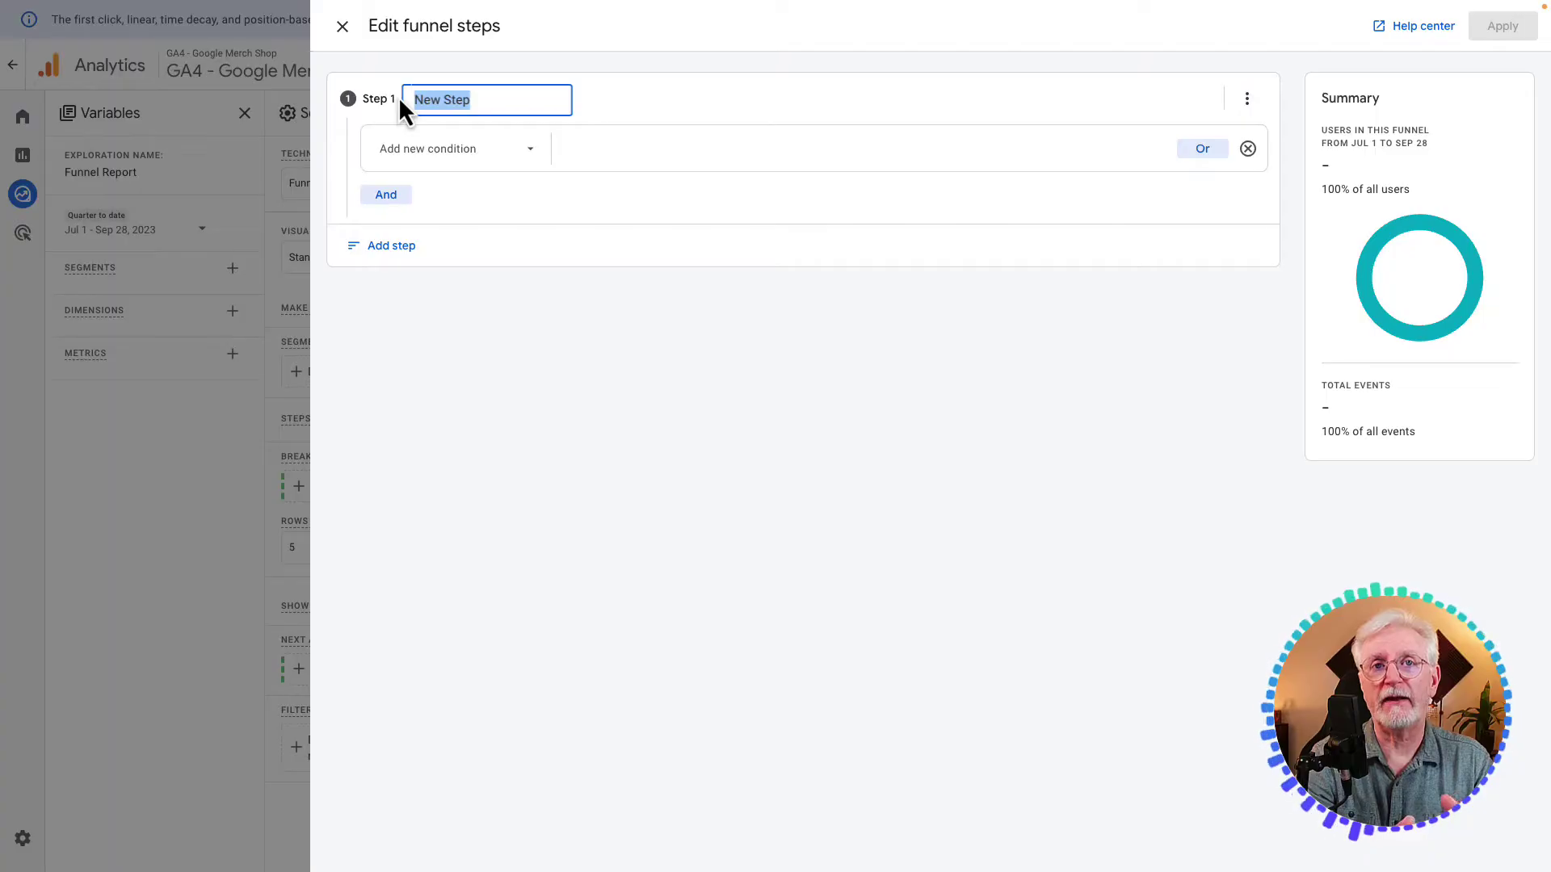
{"action": "type", "text": "View Item"}
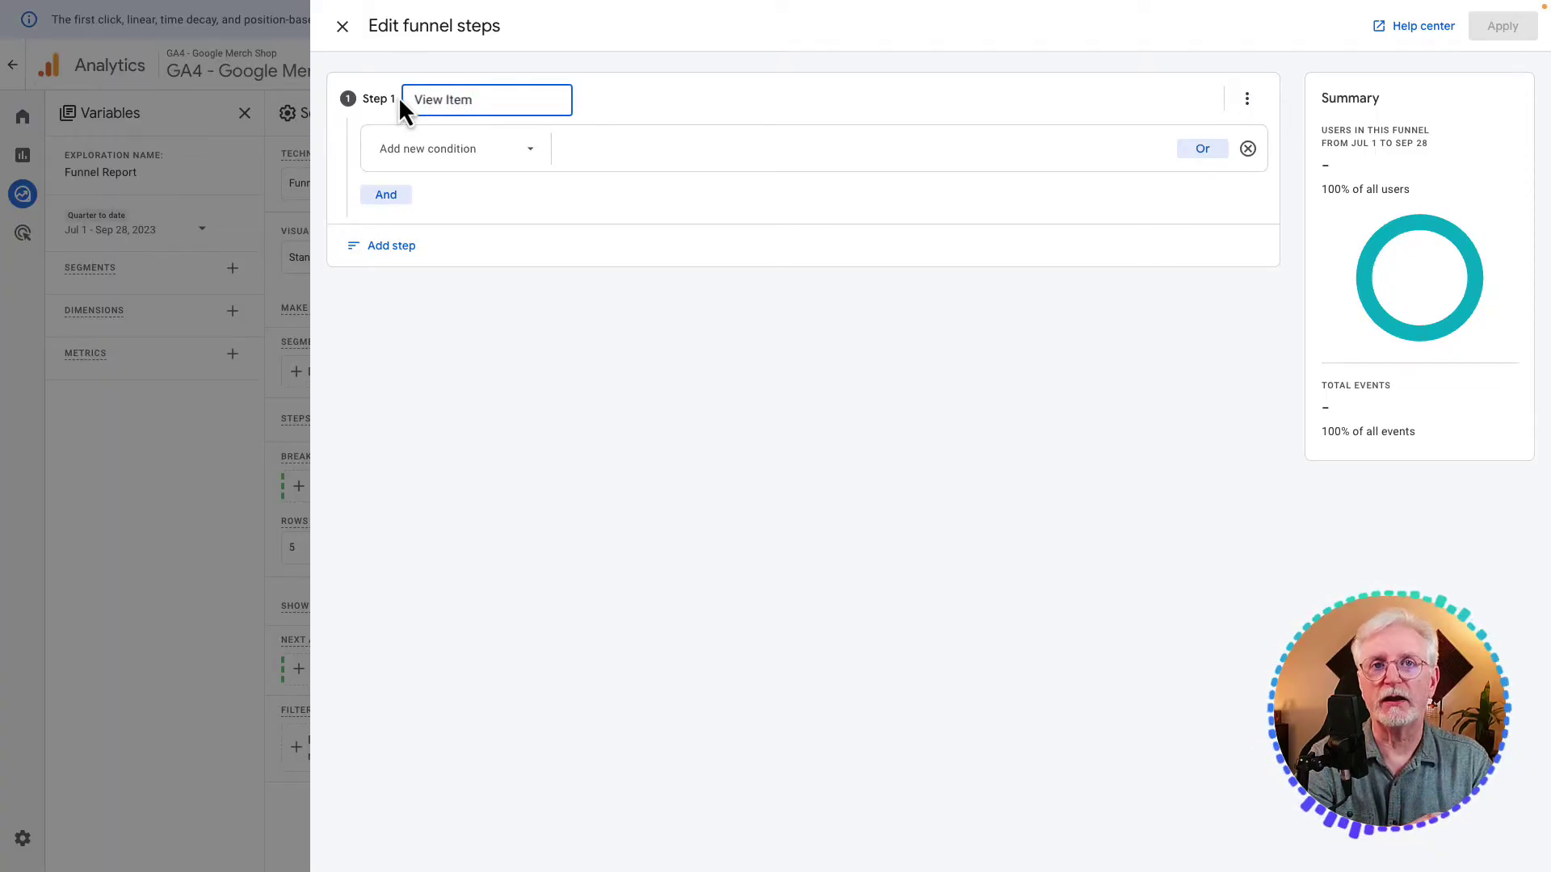
{"action": "left_click", "coordinate": [401, 148]}
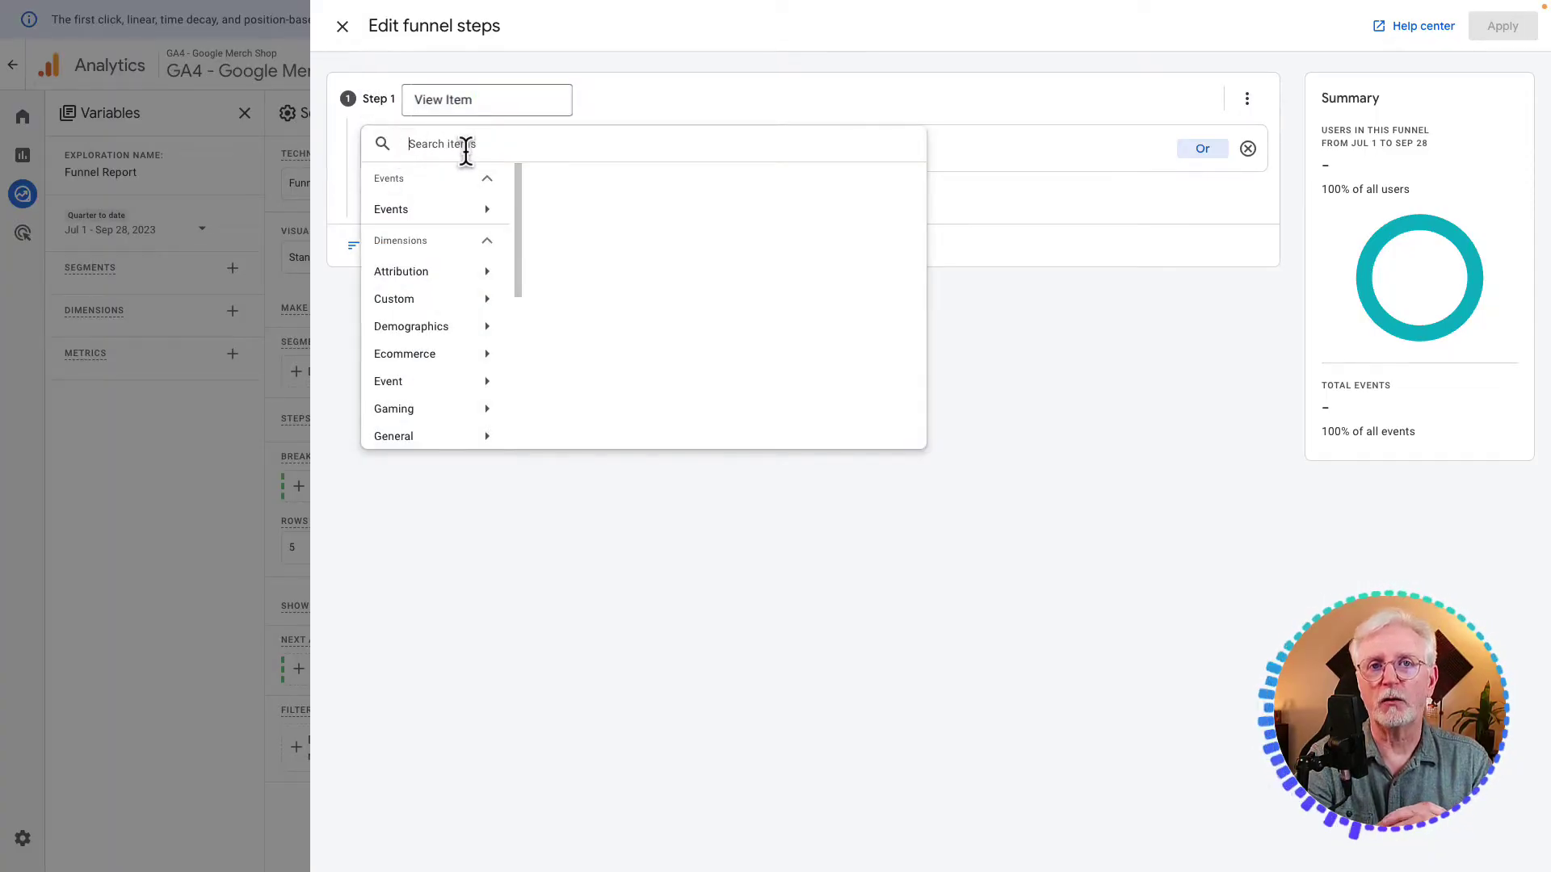
{"action": "type", "text": "view"}
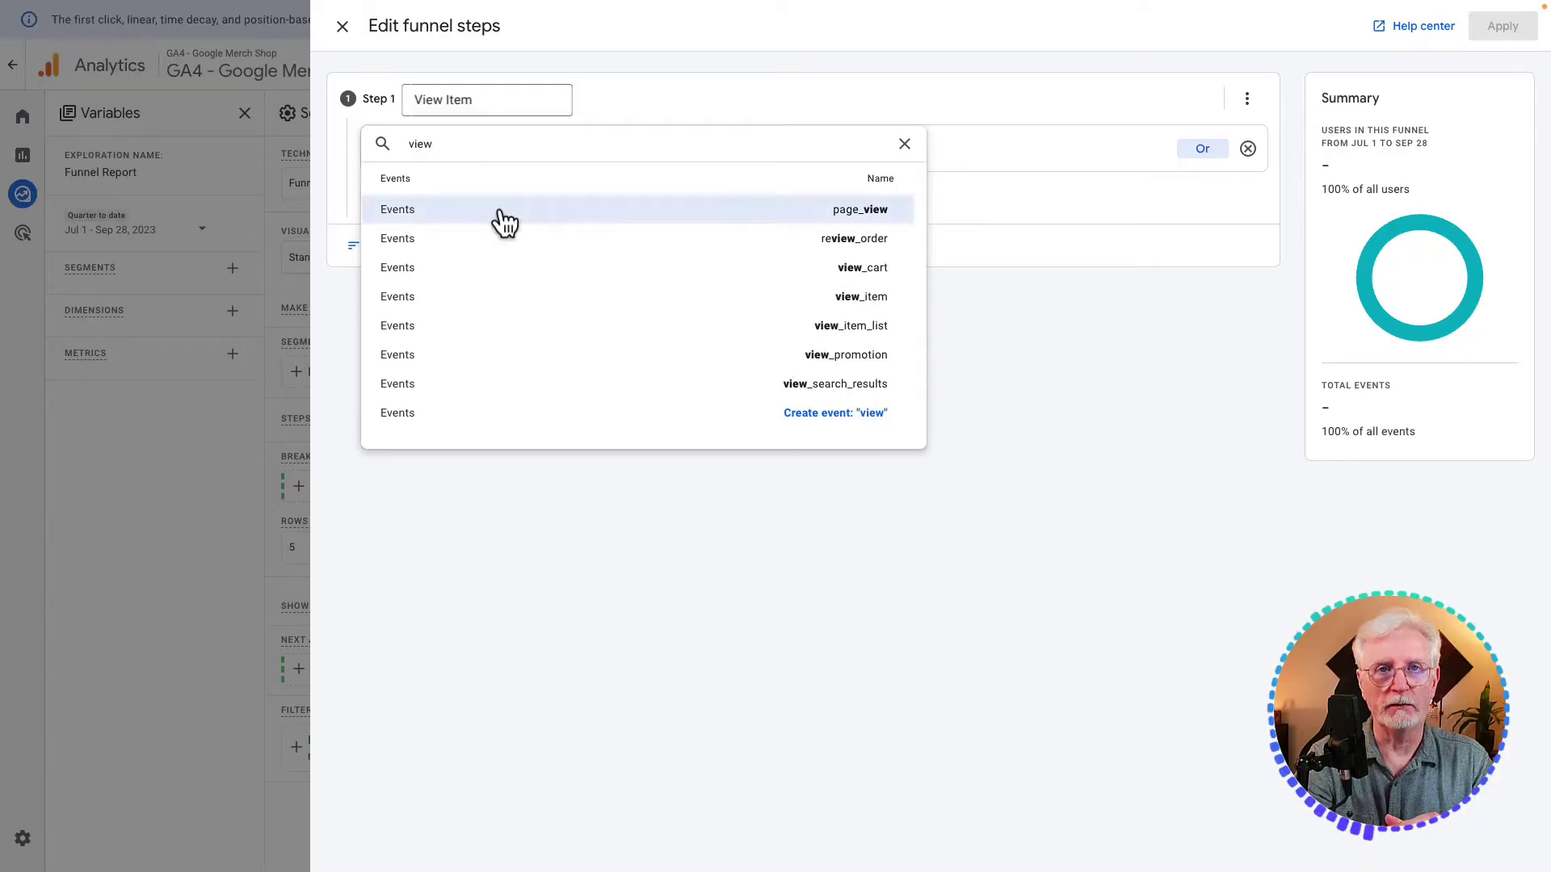
{"action": "left_click", "coordinate": [473, 297]}
Add a second step 'Add to Cart' using the add_to_cart event
{"action": "left_click", "coordinate": [392, 246]}
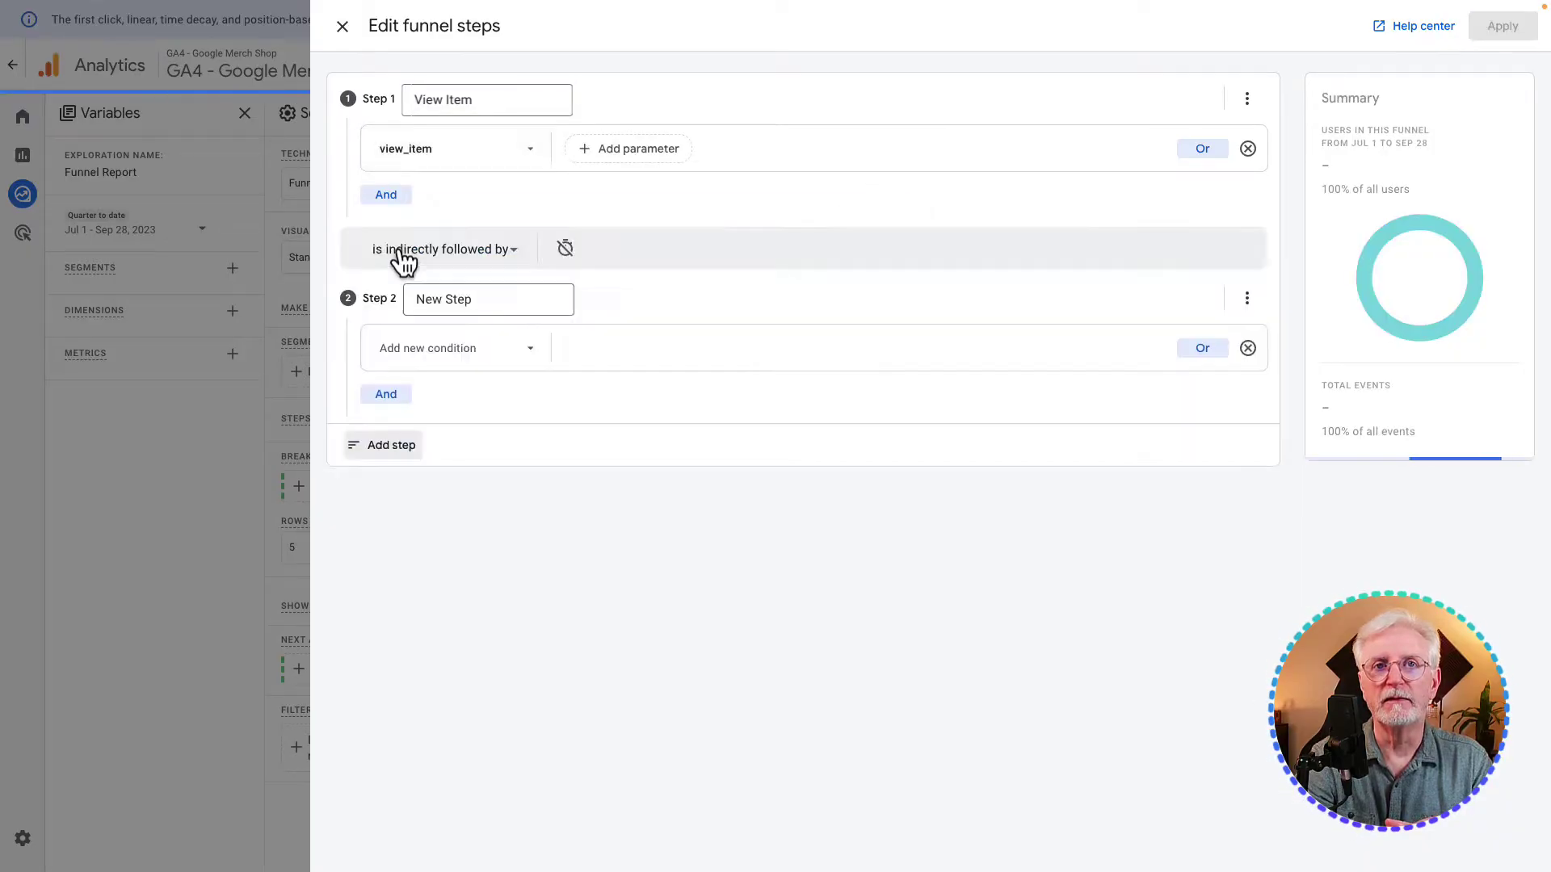
{"action": "left_click_drag", "start_coordinate": [471, 299], "coordinate": [408, 300]}
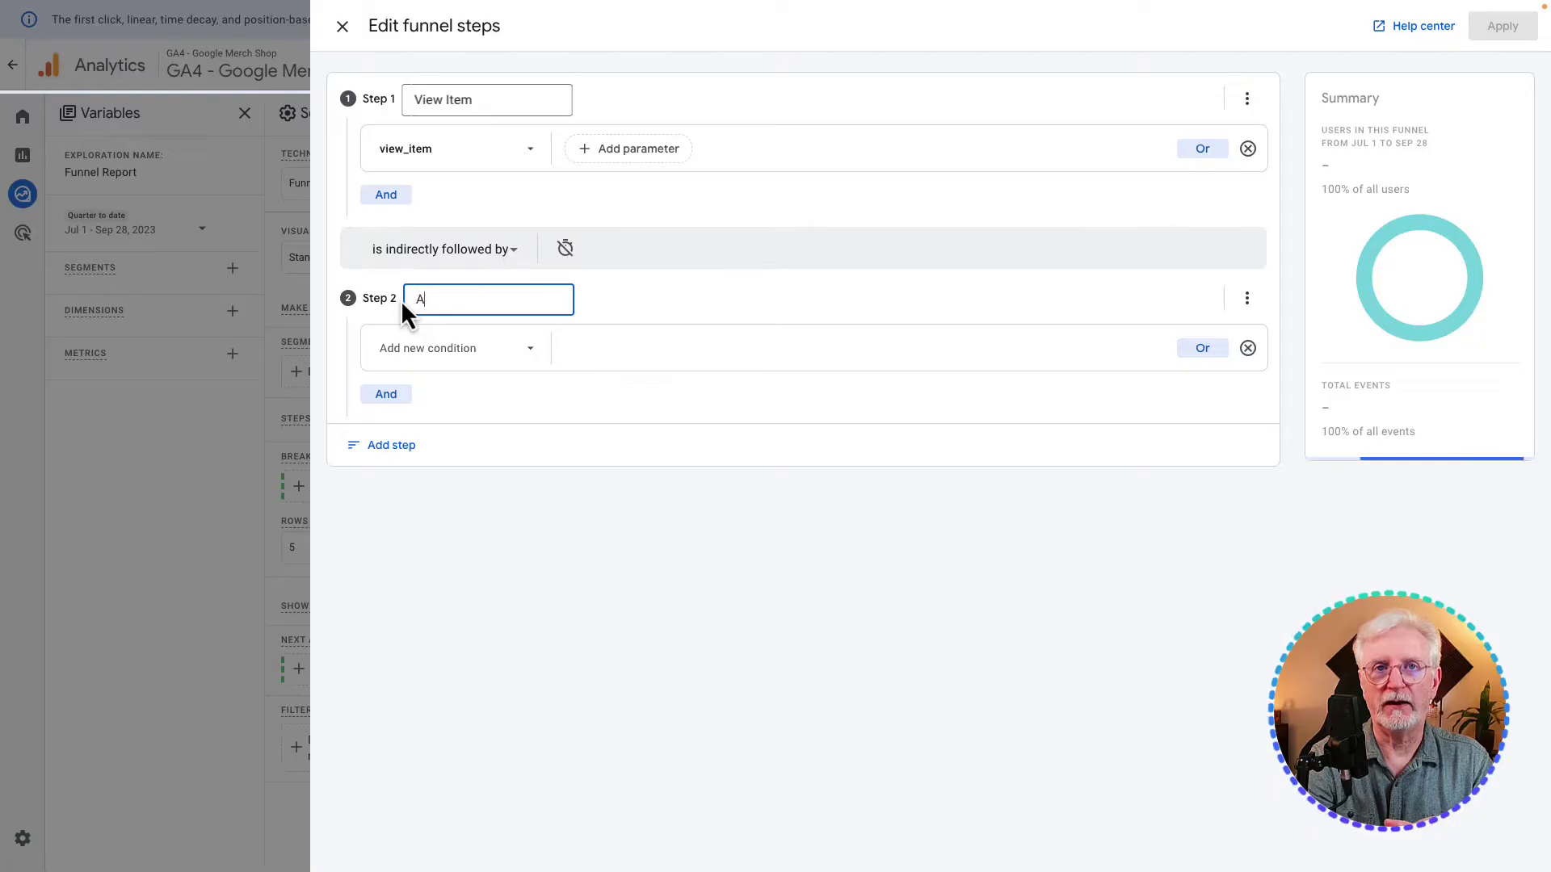
{"action": "type", "text": "Add to Cart"}
{"action": "left_click", "coordinate": [408, 348]}
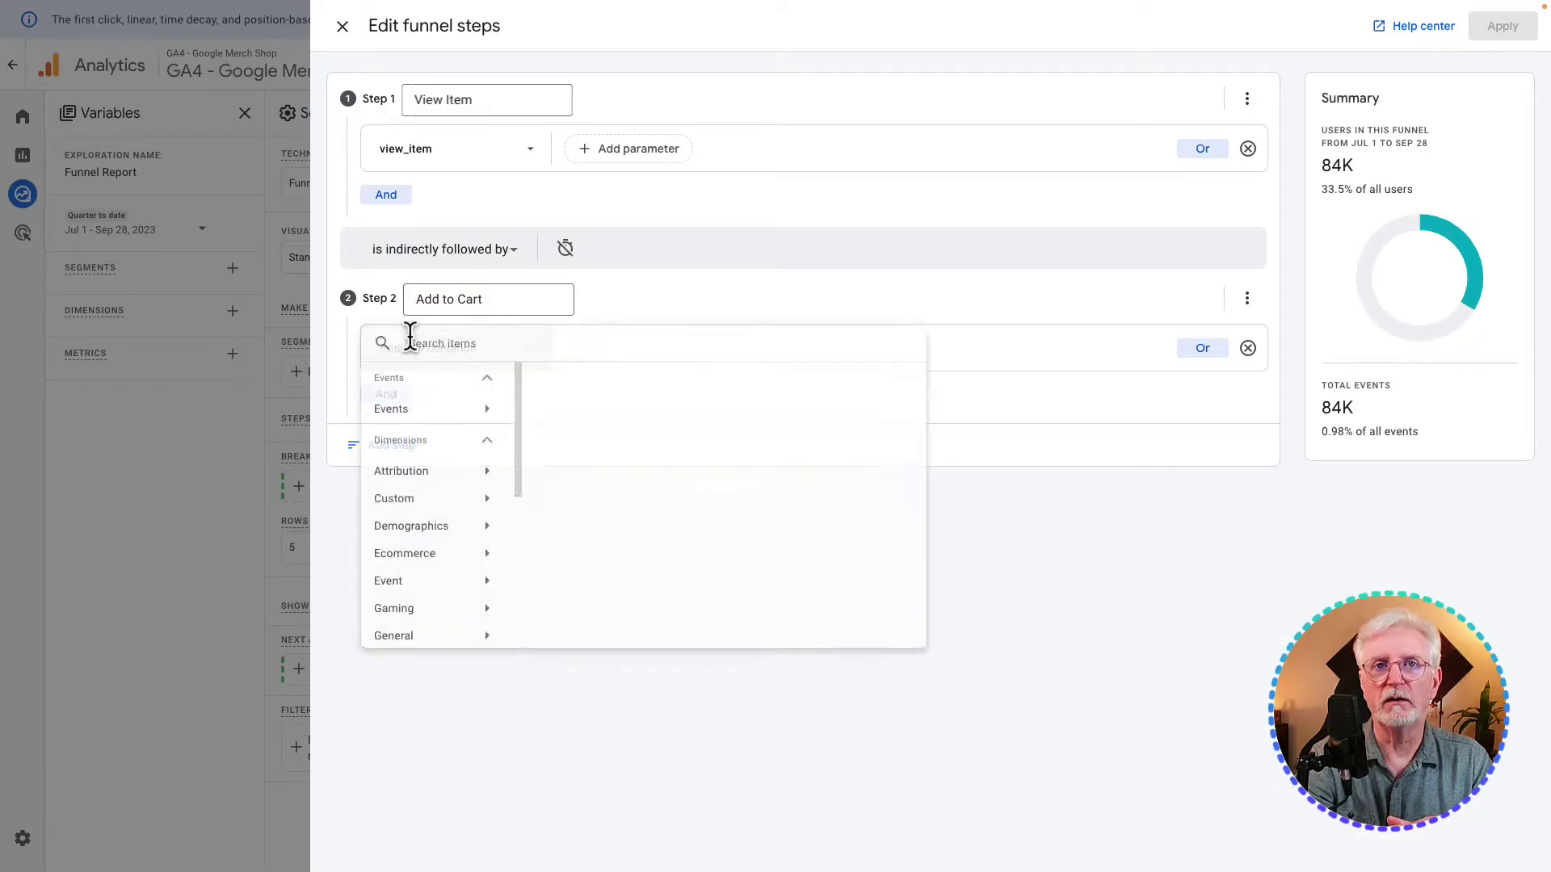
{"action": "type", "text": "add"}
{"action": "left_click", "coordinate": [405, 438]}
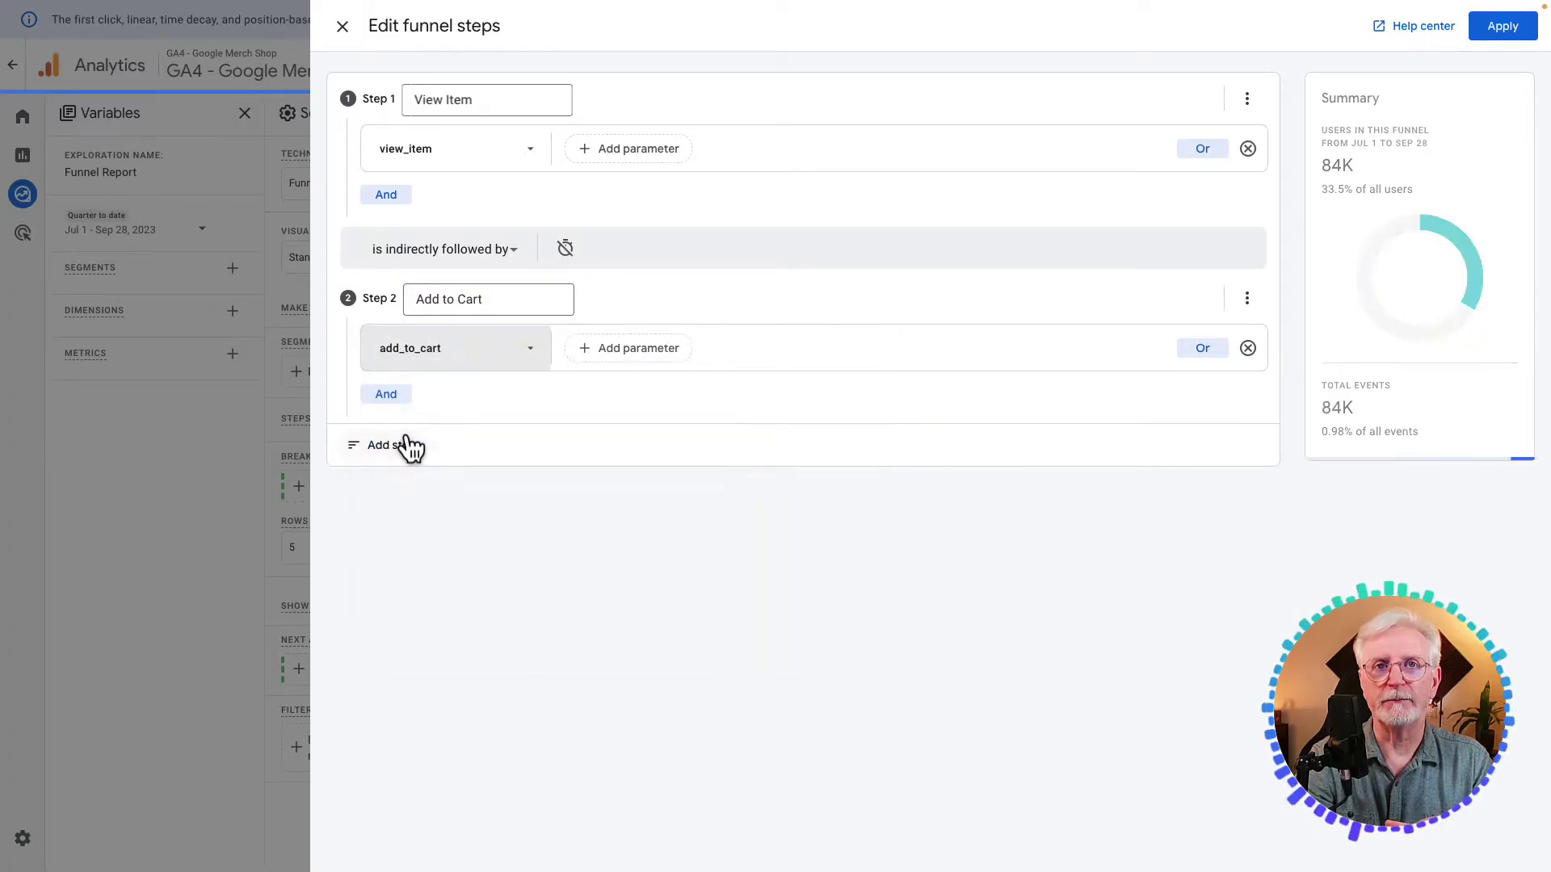
Add a third step 'Purchase' on the purchase event and apply the funnel
{"action": "left_click", "coordinate": [394, 445]}
{"action": "type", "text": "Purchase"}
{"action": "left_click", "coordinate": [422, 547]}
{"action": "type", "text": "purchase"}
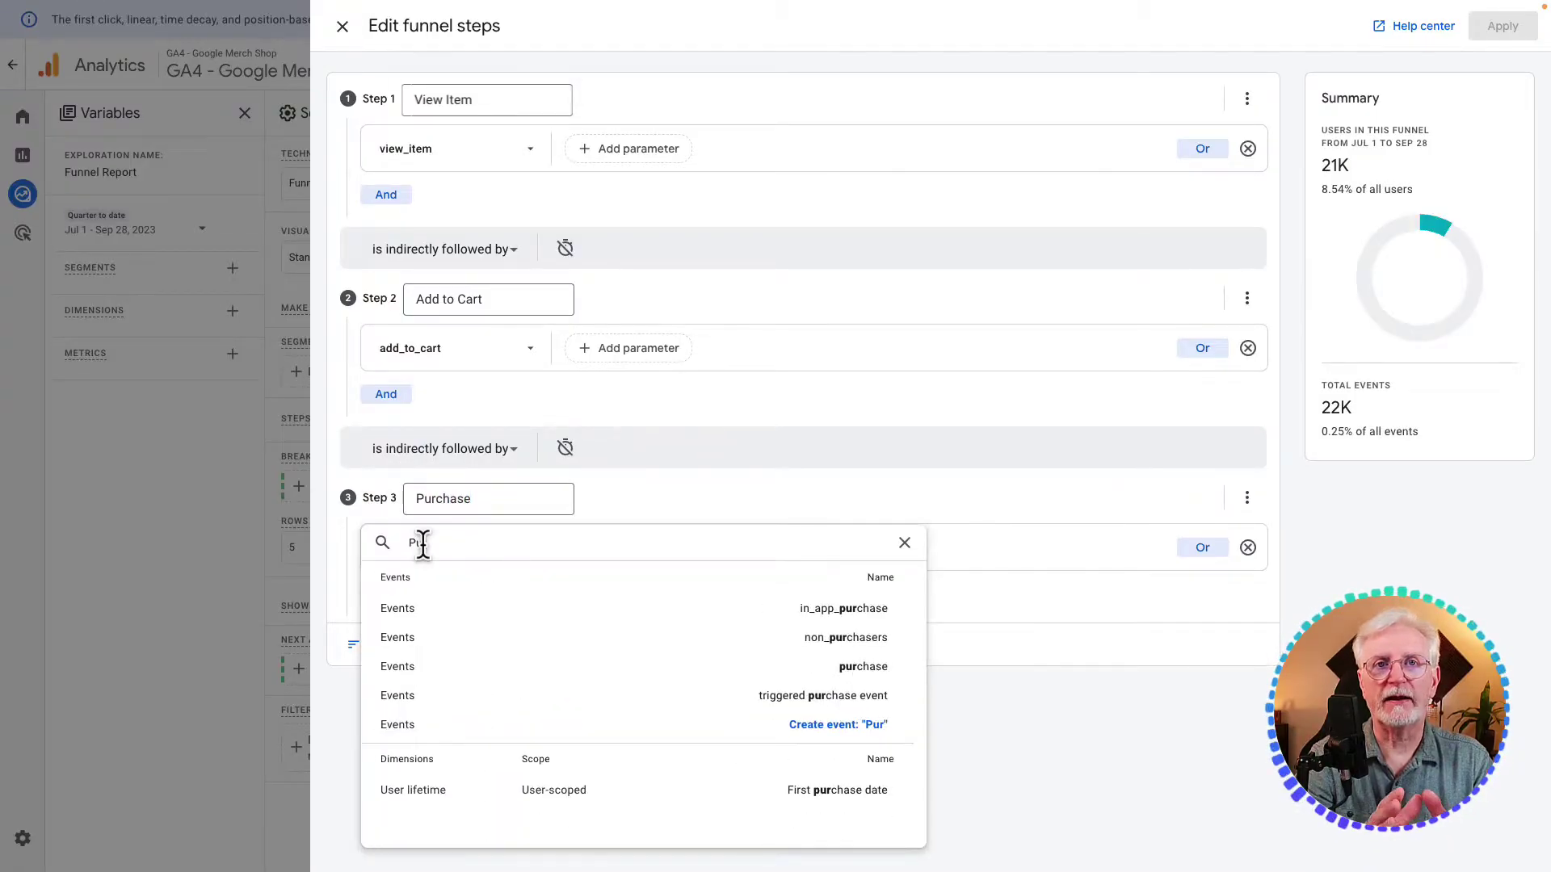
{"action": "left_click", "coordinate": [427, 665]}
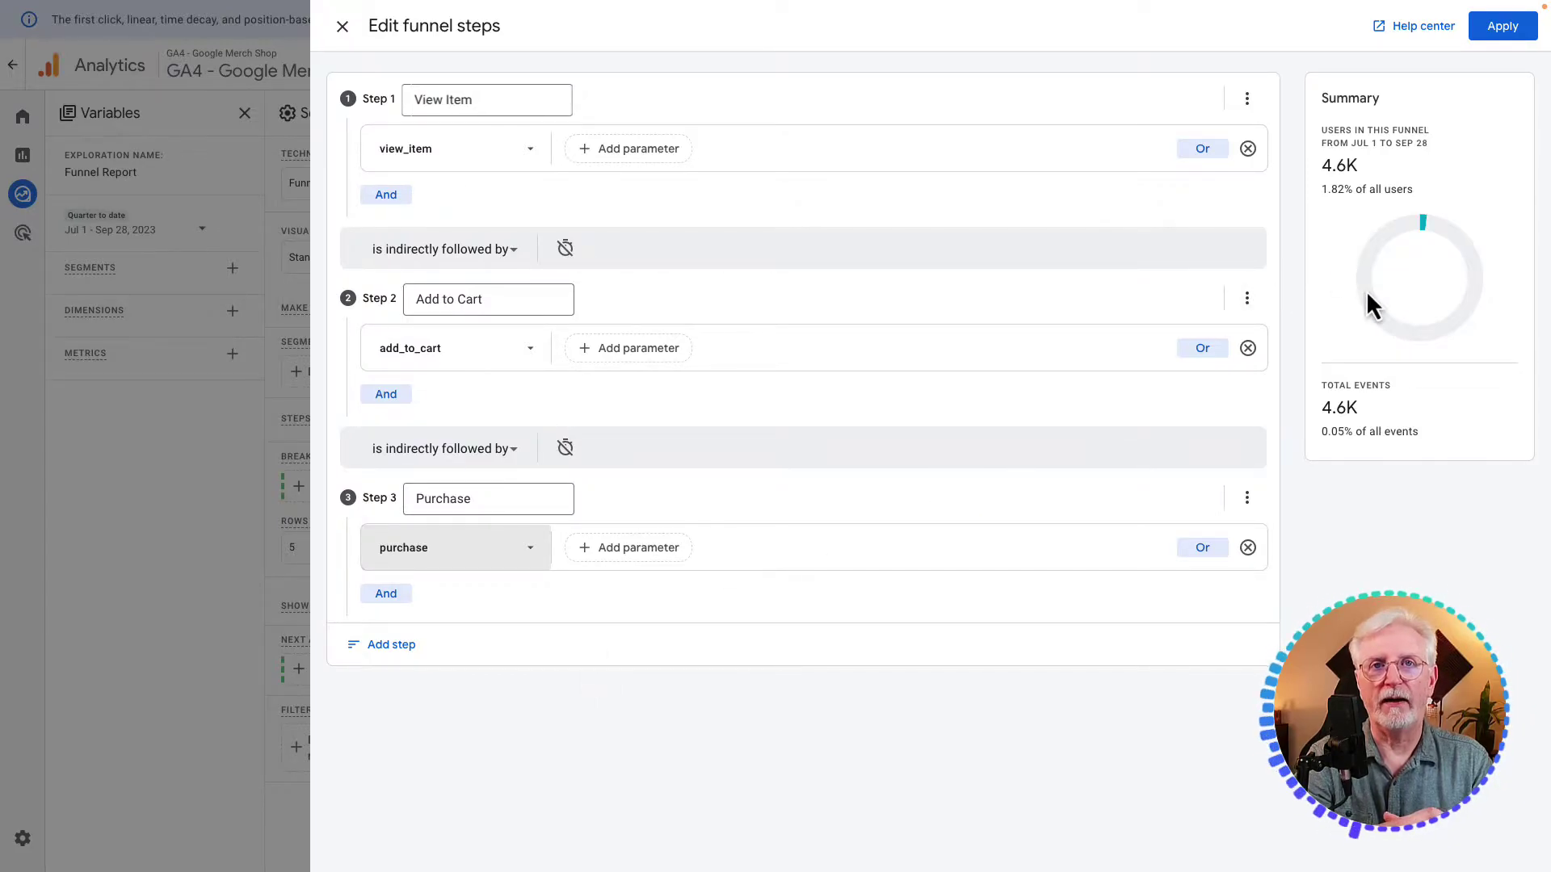
{"action": "left_click", "coordinate": [1499, 27]}
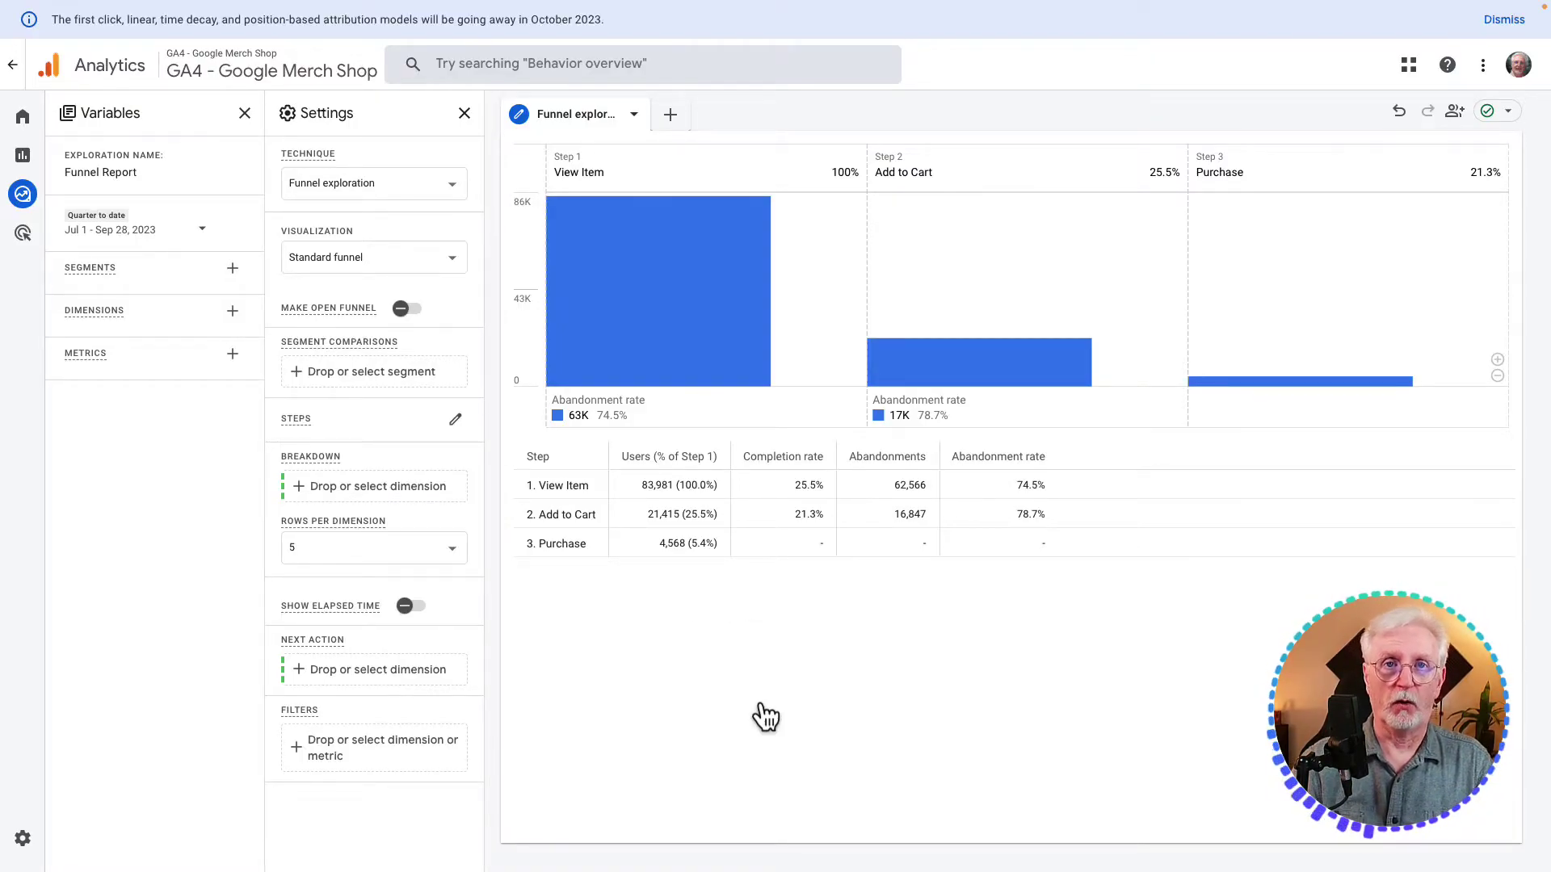
Open the example Funnel exploration that tracks First open/visit to Purchase by Device category
{"action": "left_click", "coordinate": [24, 198]}
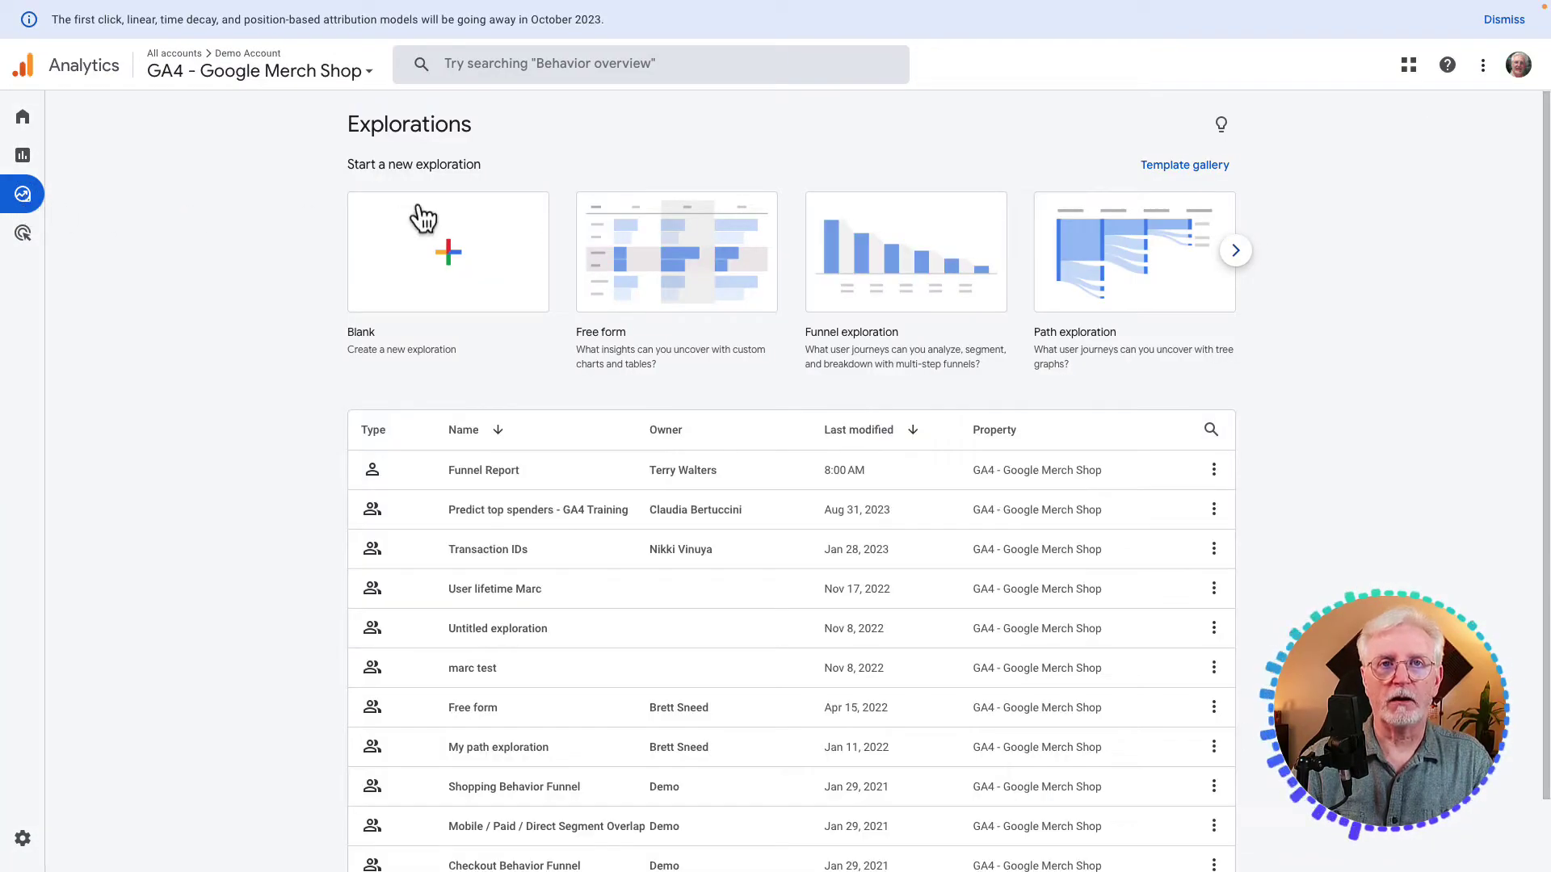
{"action": "left_click", "coordinate": [903, 249]}
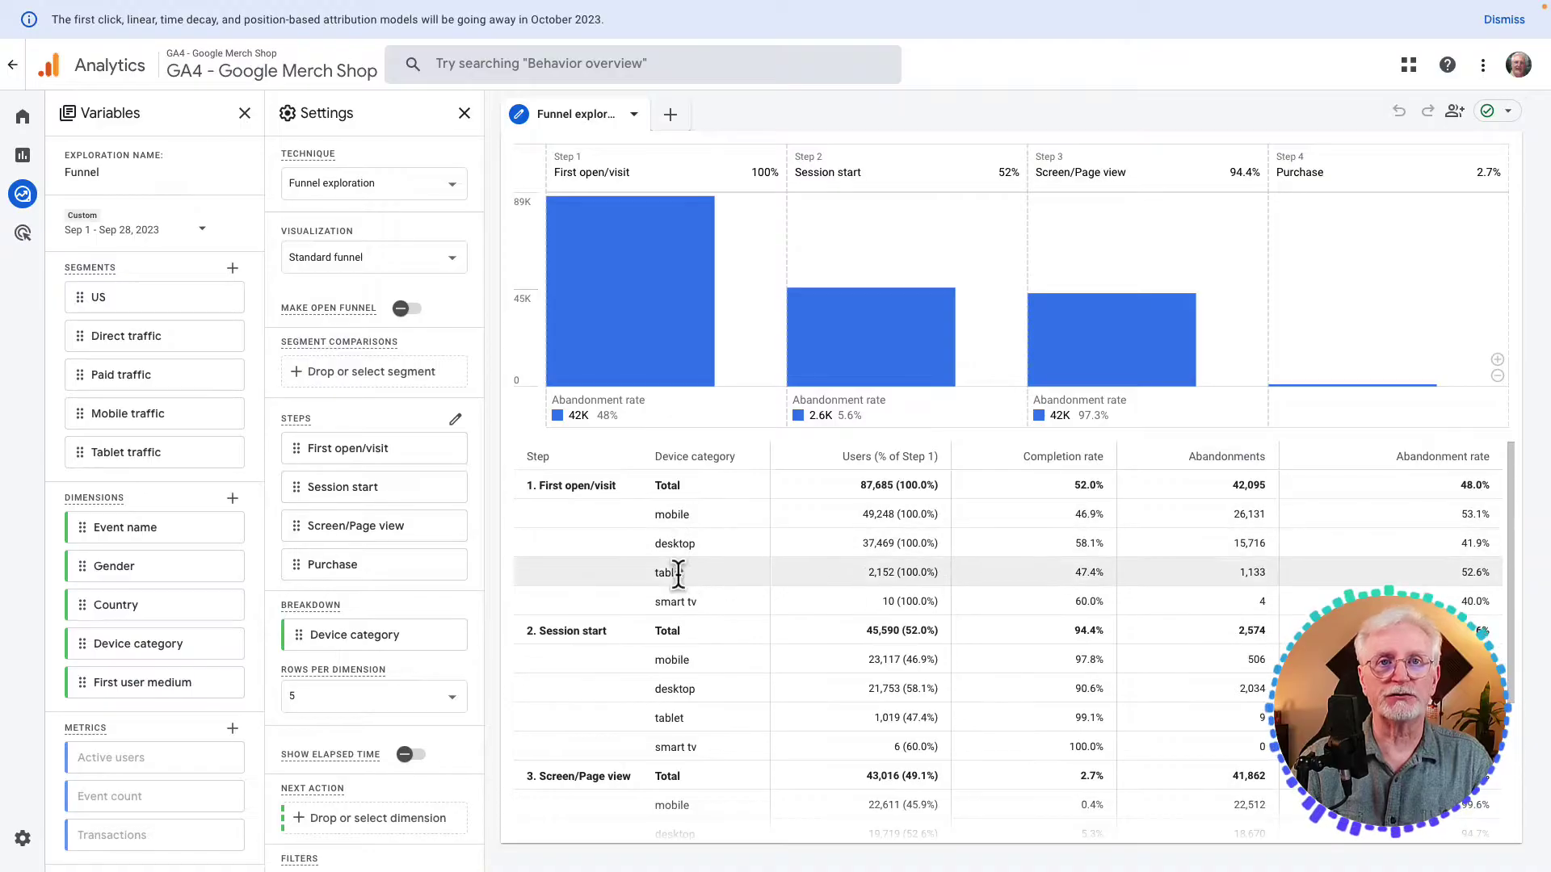
{"action": "scroll", "coordinate": [672, 720], "scroll_direction": "down", "scroll_amount": 3}
{"action": "scroll", "coordinate": [669, 707], "scroll_direction": "up", "scroll_amount": 3}
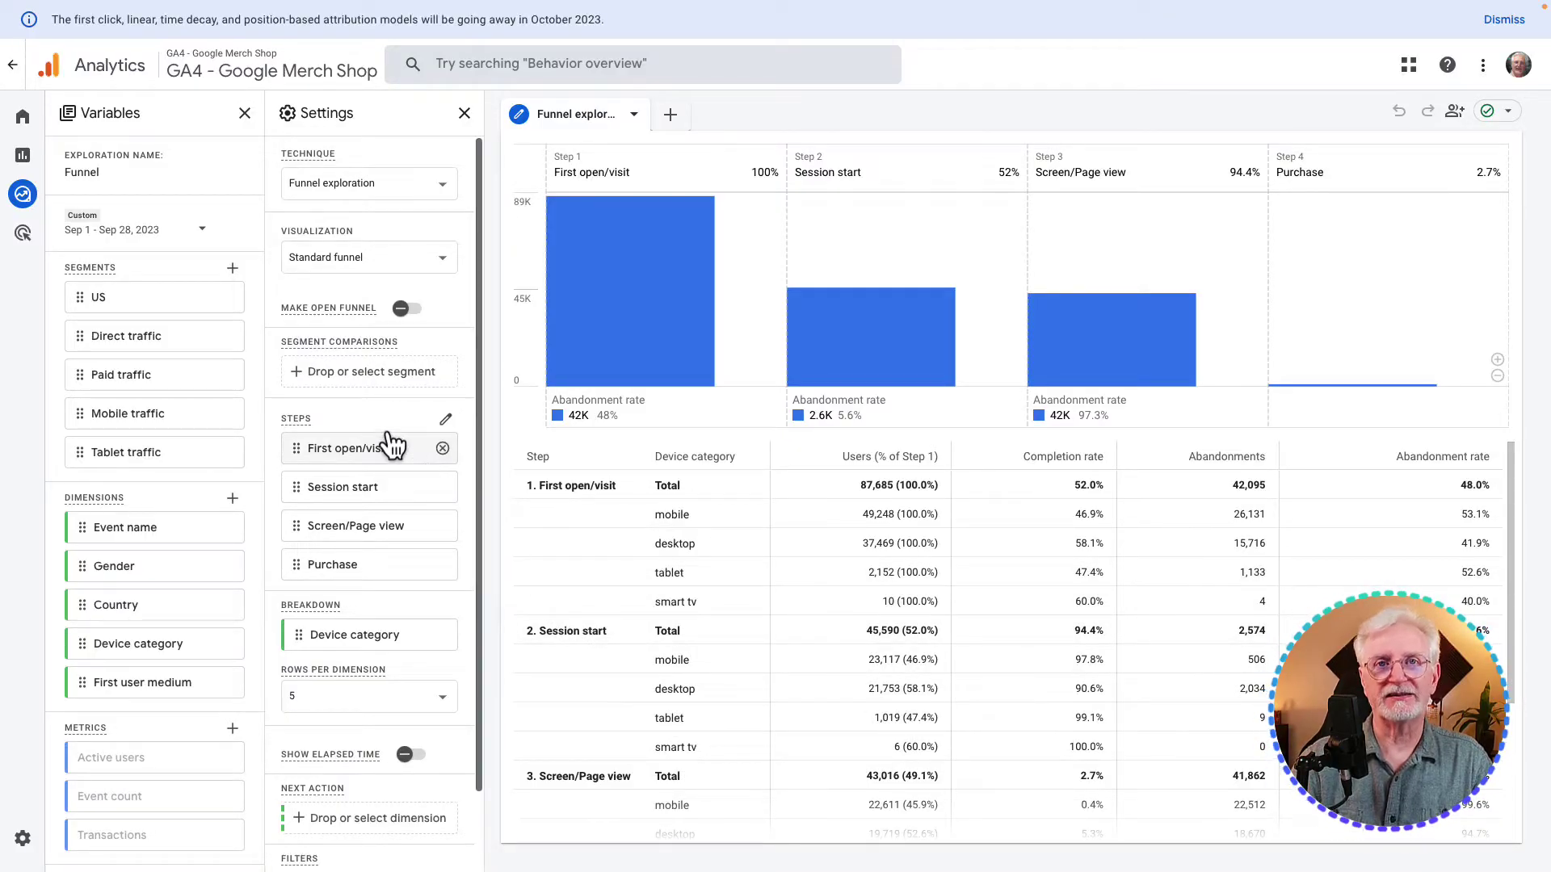
Add Direct traffic and Paid traffic segments as comparisons and review the table
{"action": "left_click_drag", "start_coordinate": [177, 347], "coordinate": [326, 381]}
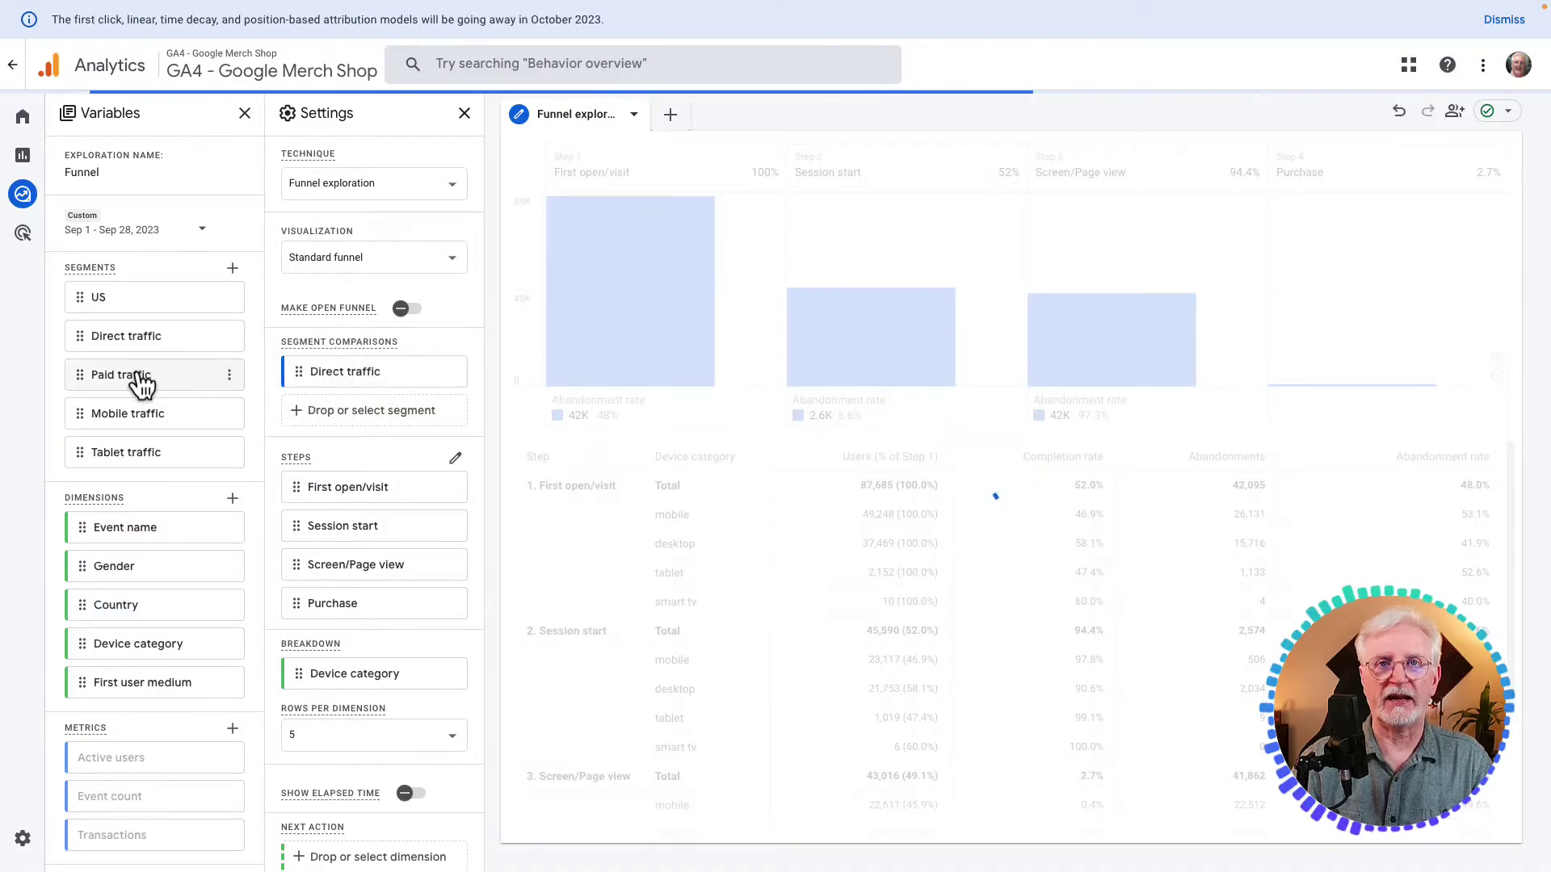
{"action": "left_click_drag", "start_coordinate": [141, 380], "coordinate": [363, 423]}
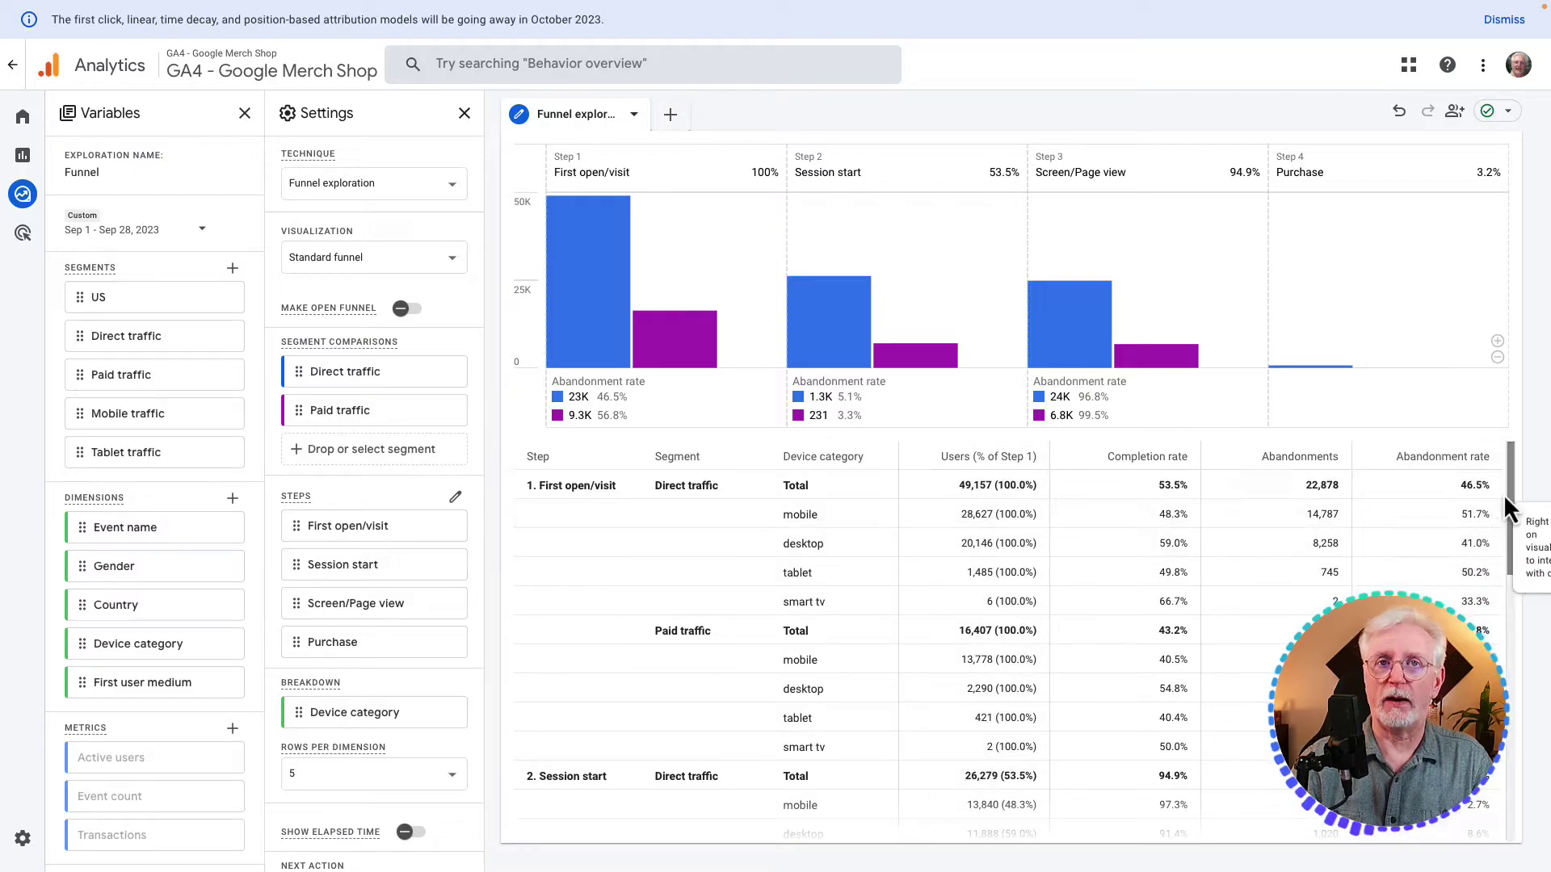
{"action": "left_click_drag", "start_coordinate": [1514, 501], "coordinate": [1547, 771]}
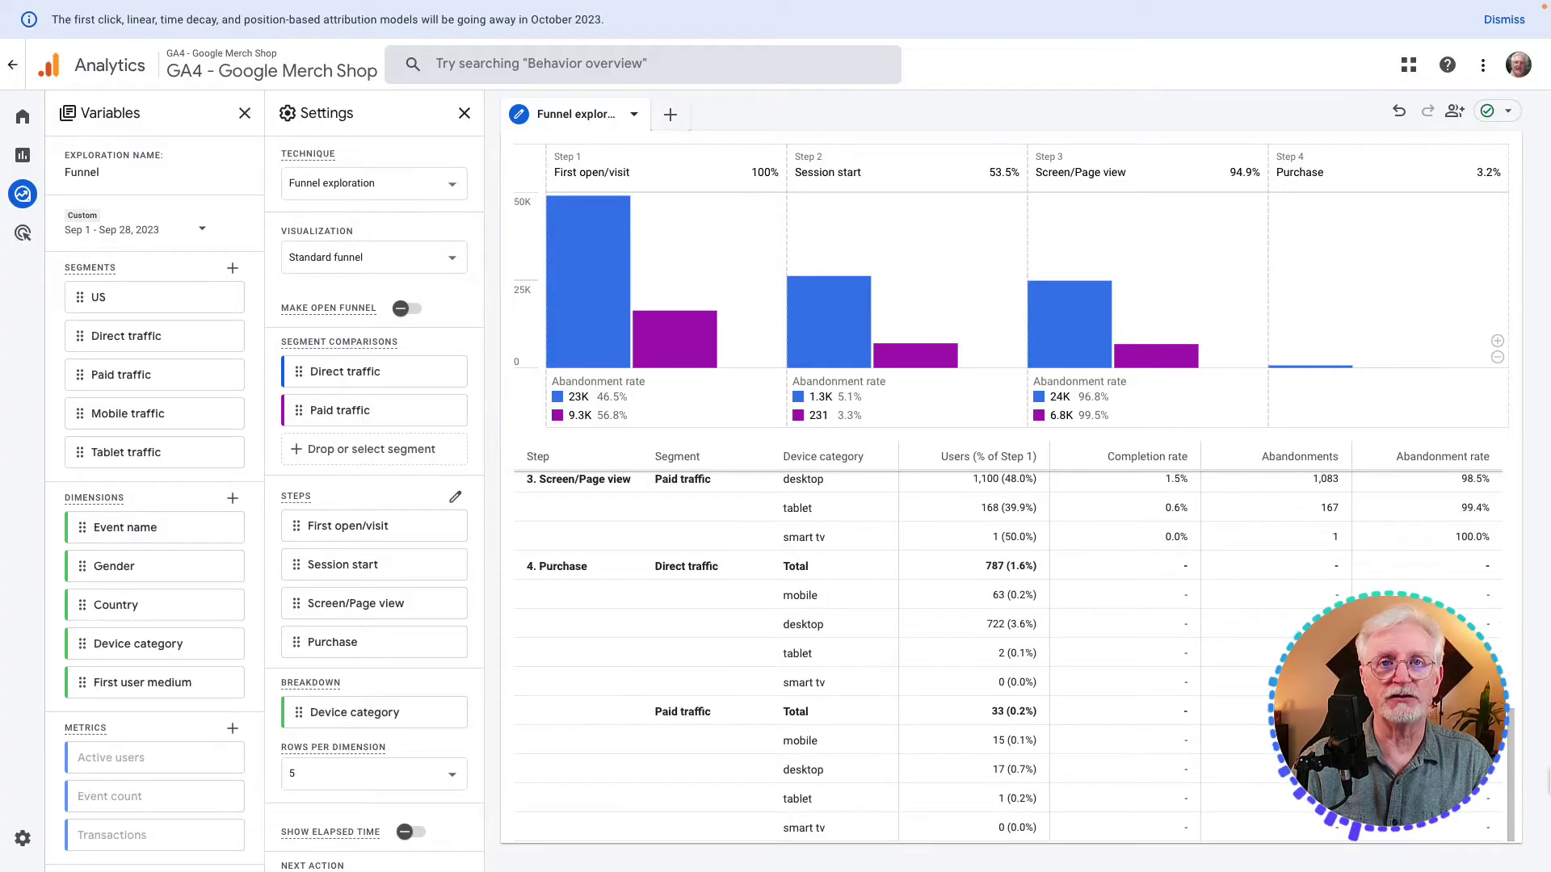